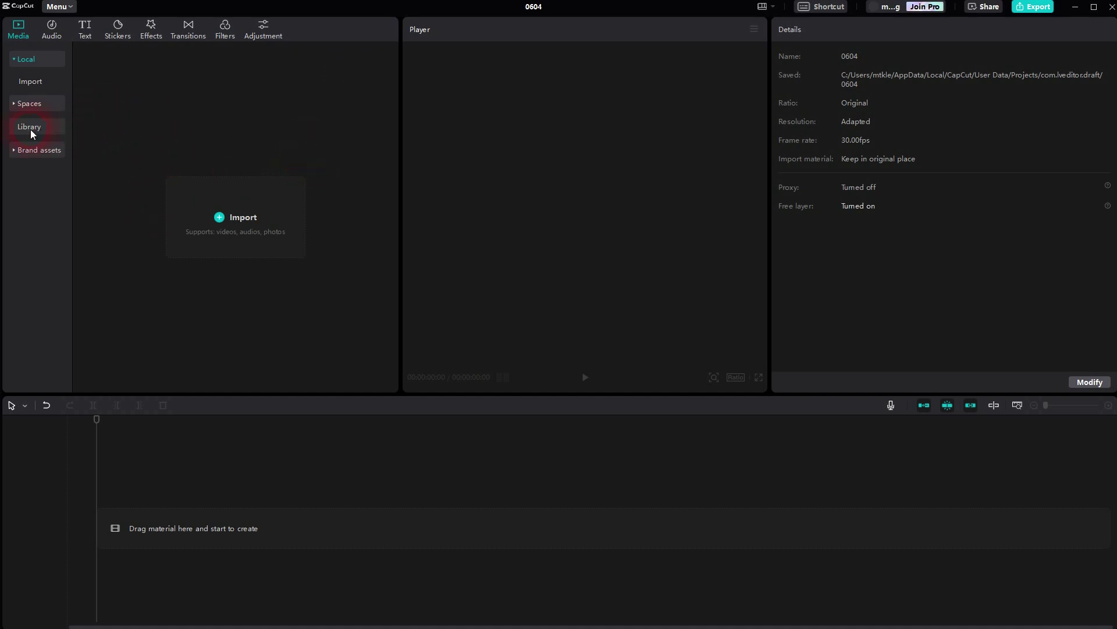
Add a Default text clip to the timeline and replace its wording with GLITCH.
left_click(82, 36)
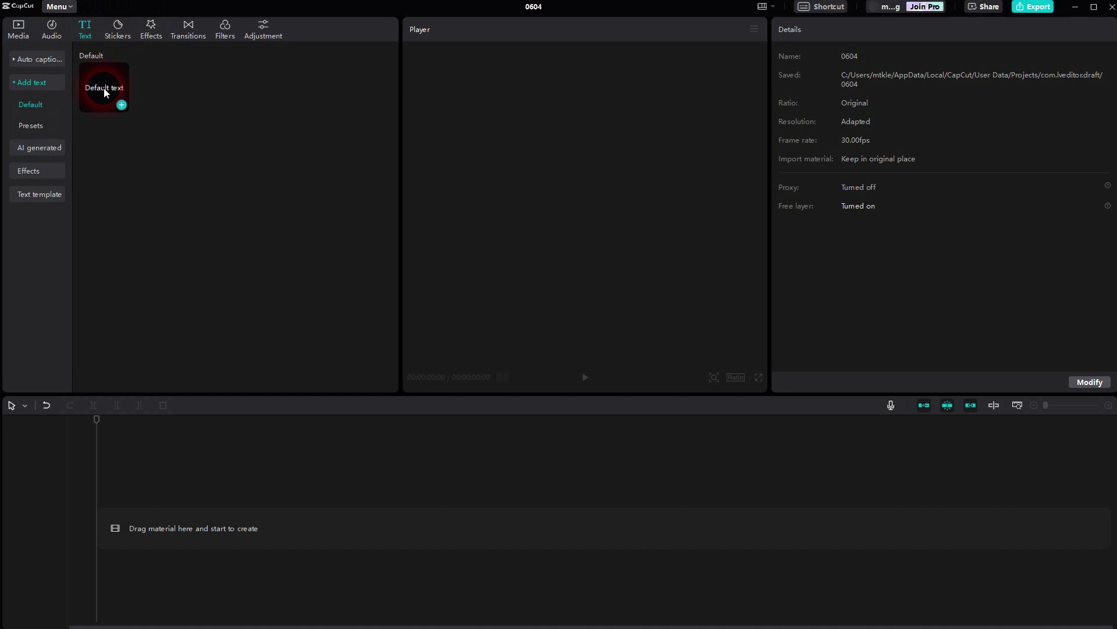
left_click(122, 105)
left_click(432, 439)
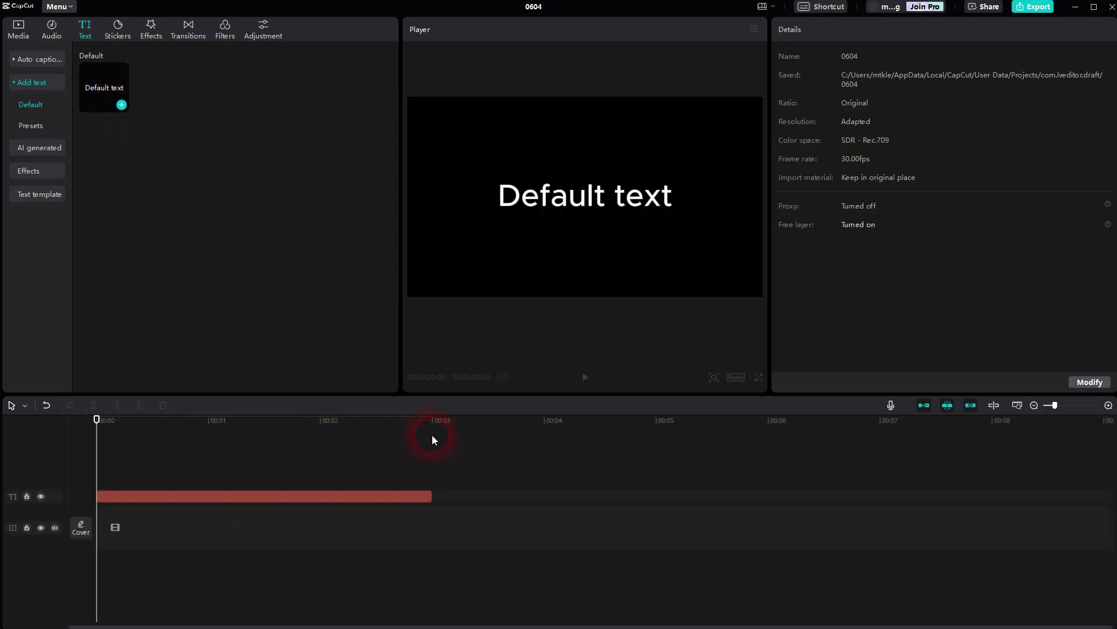
left_click(392, 509)
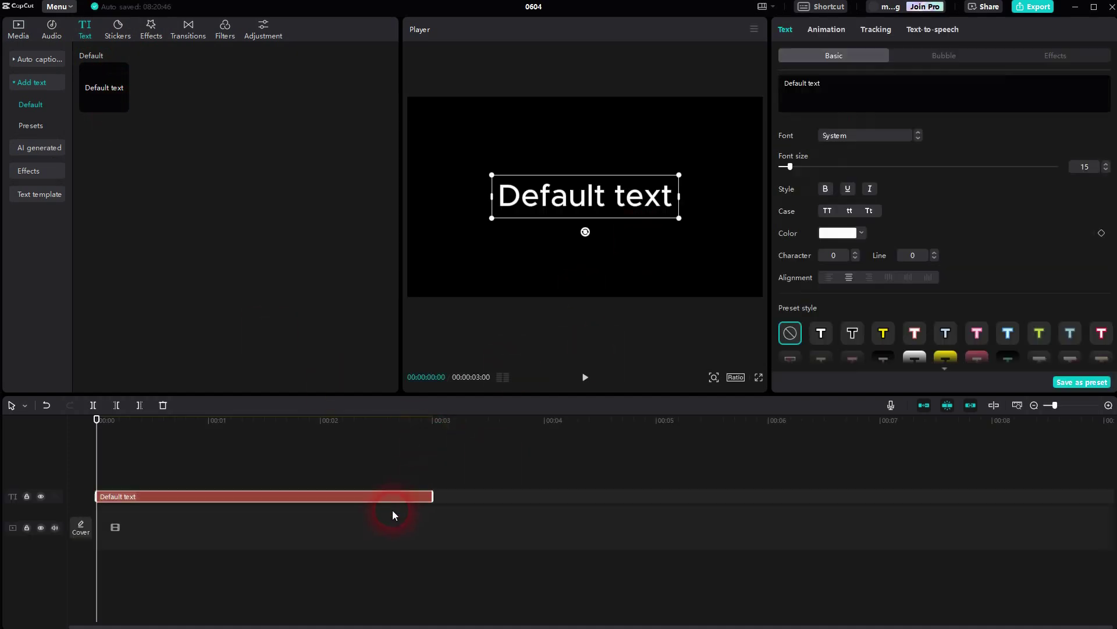
left_click_drag(836, 86, 780, 87)
type("GLITCH")
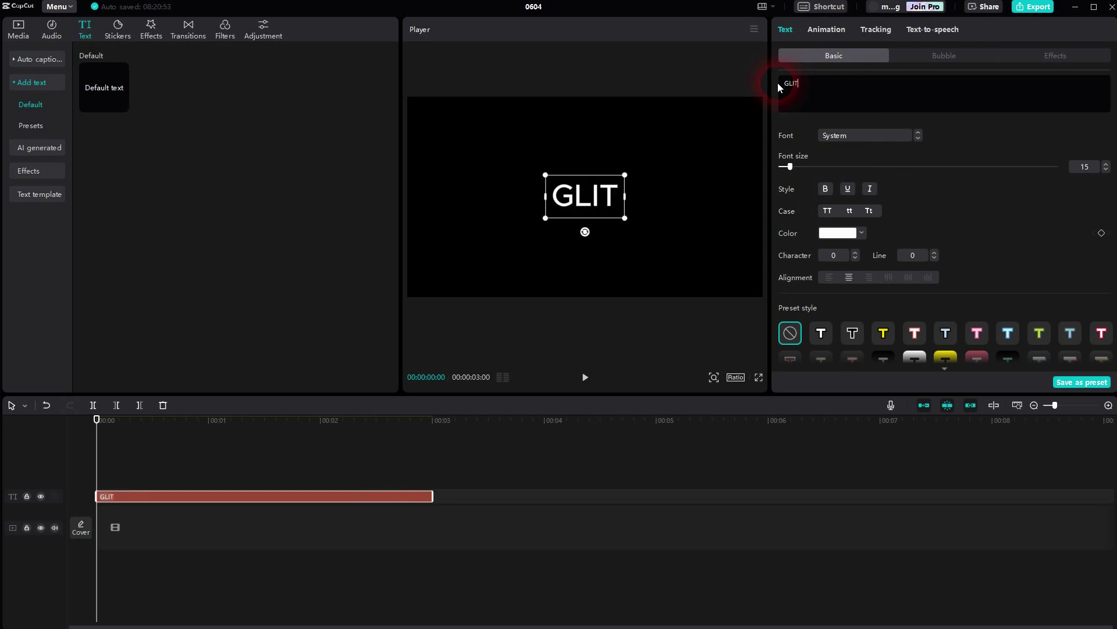
Preview fonts such as THBaiJamjureeCP, Artis and FERVENT, then apply ZY Energy to GLITCH.
left_click(865, 140)
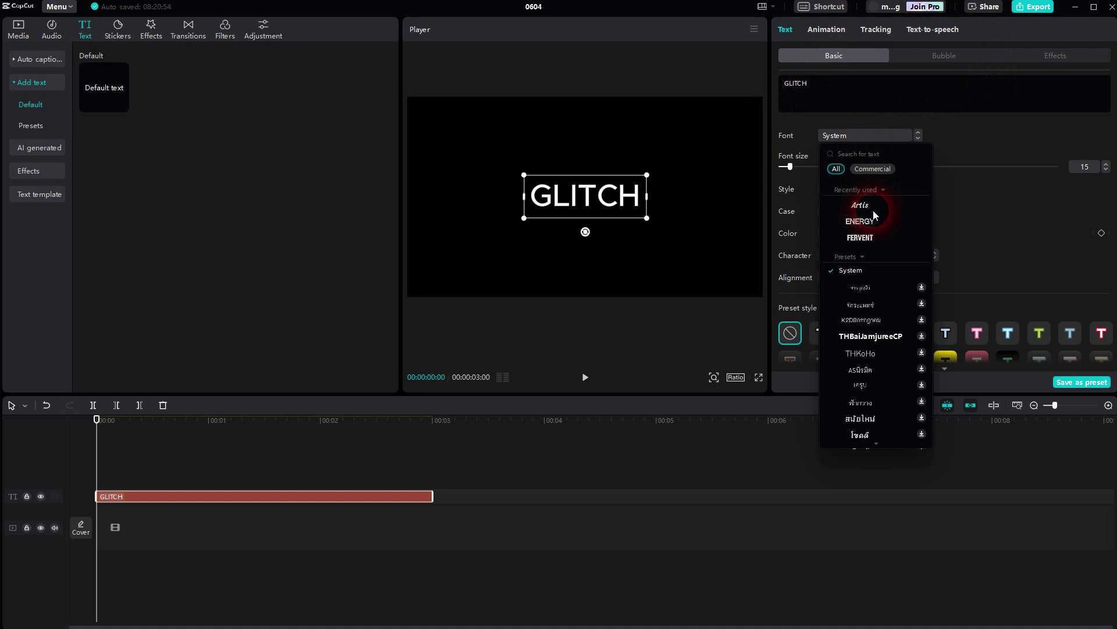
left_click(878, 233)
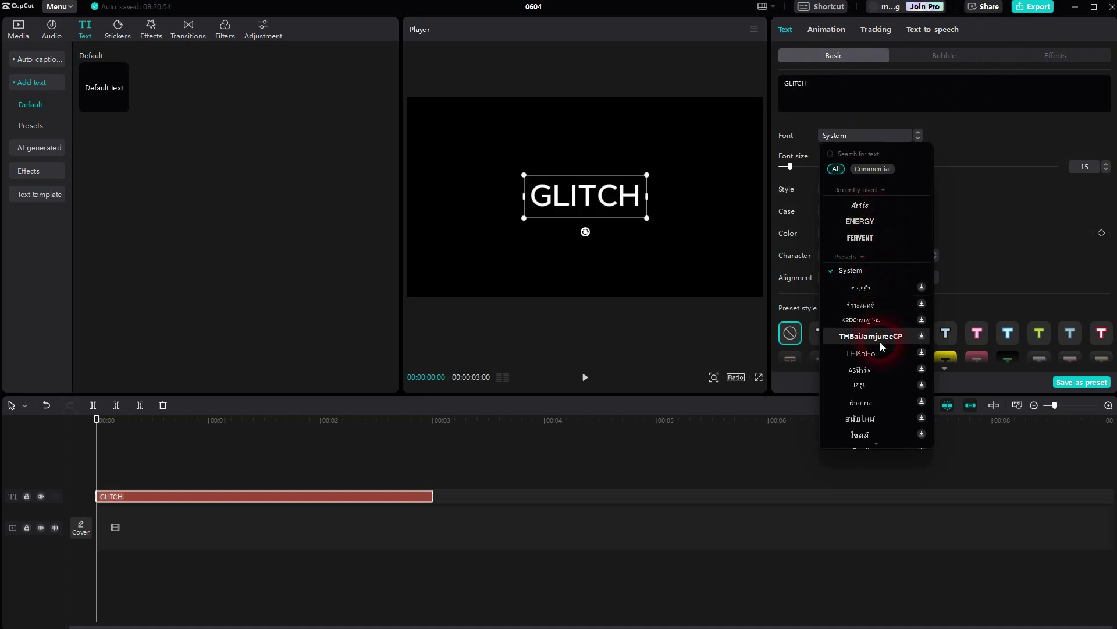
left_click(881, 400)
left_click(923, 336)
left_click(889, 205)
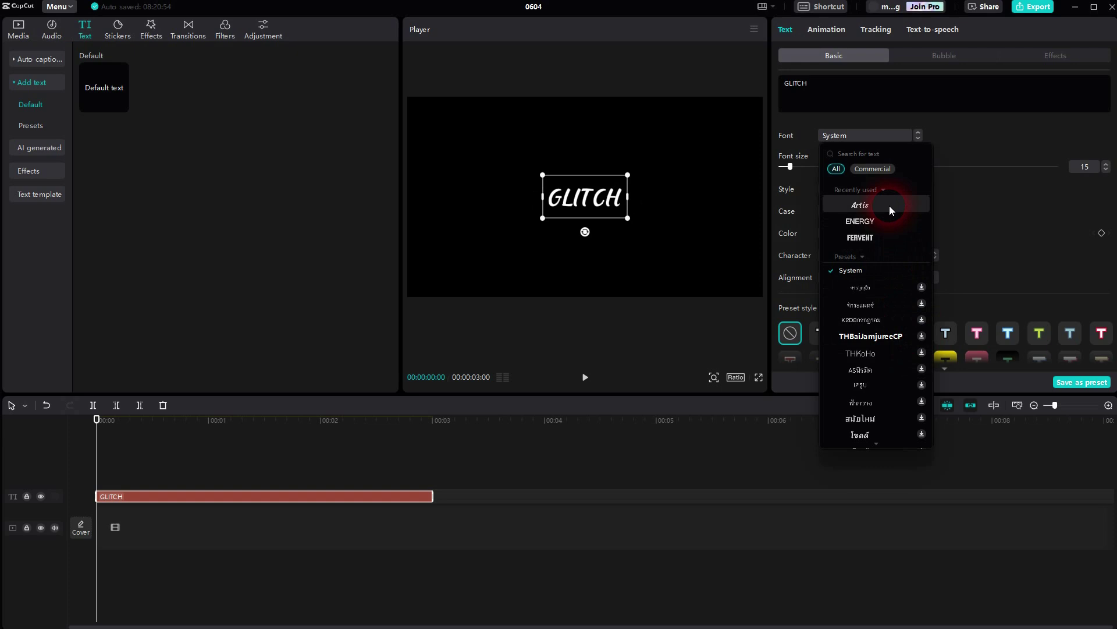
left_click(891, 233)
left_click(892, 220)
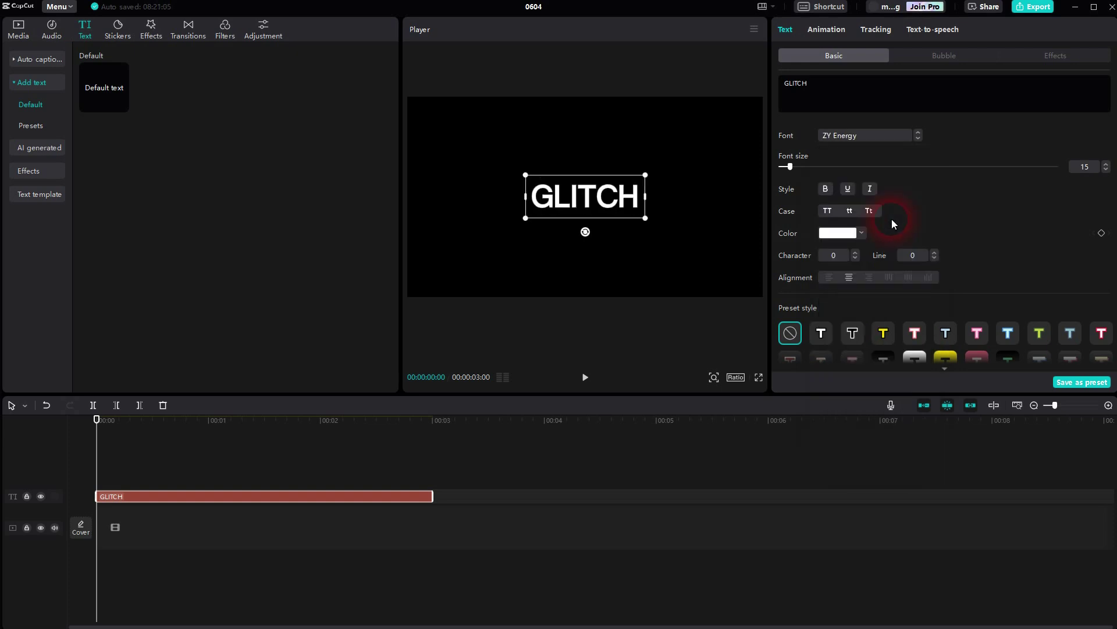
Make GLITCH bold at font size 36, trying other colours but keeping it white.
left_click(829, 189)
left_click_drag(790, 168, 810, 168)
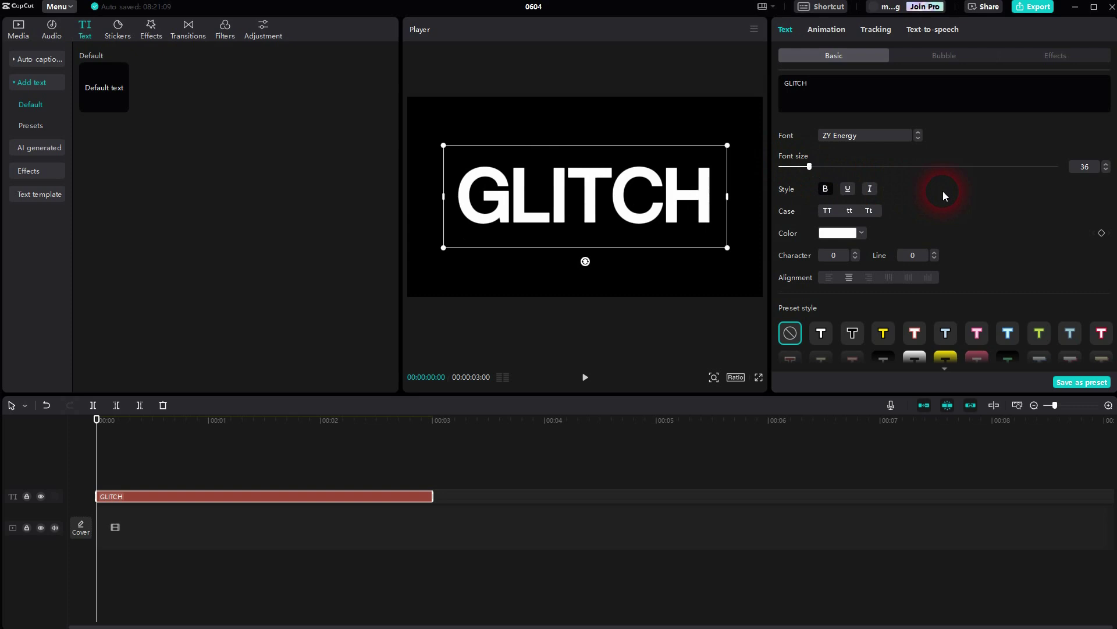
left_click(838, 232)
left_click_drag(914, 283, 766, 239)
left_click(996, 202)
Convert the GLITCH text clip into Compound clip1 and drag it onto the main track.
right_click(211, 496)
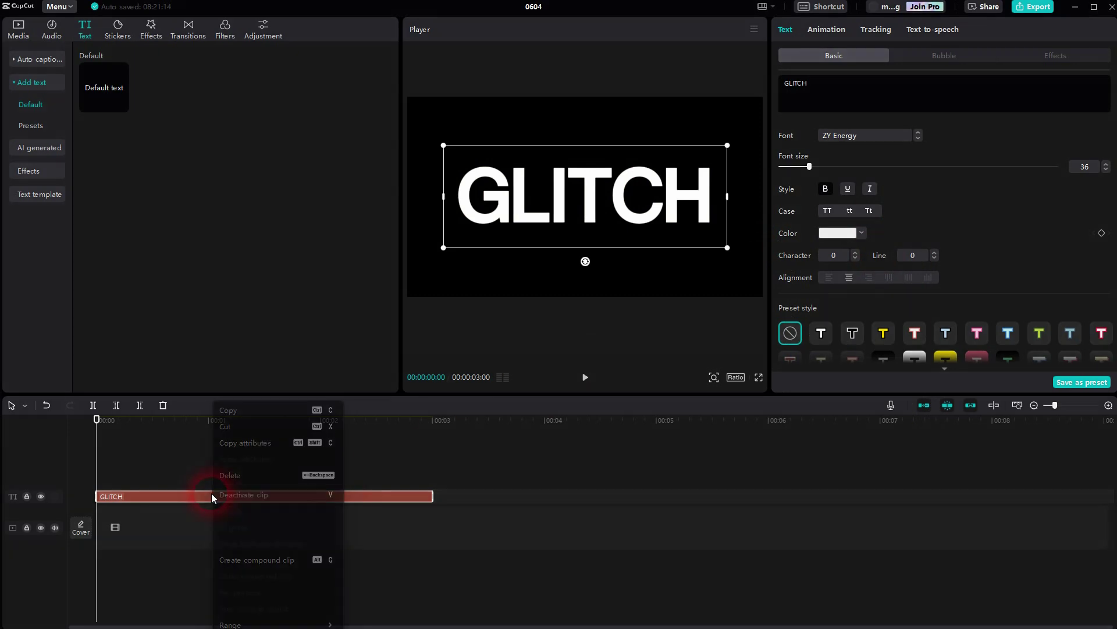
left_click(253, 562)
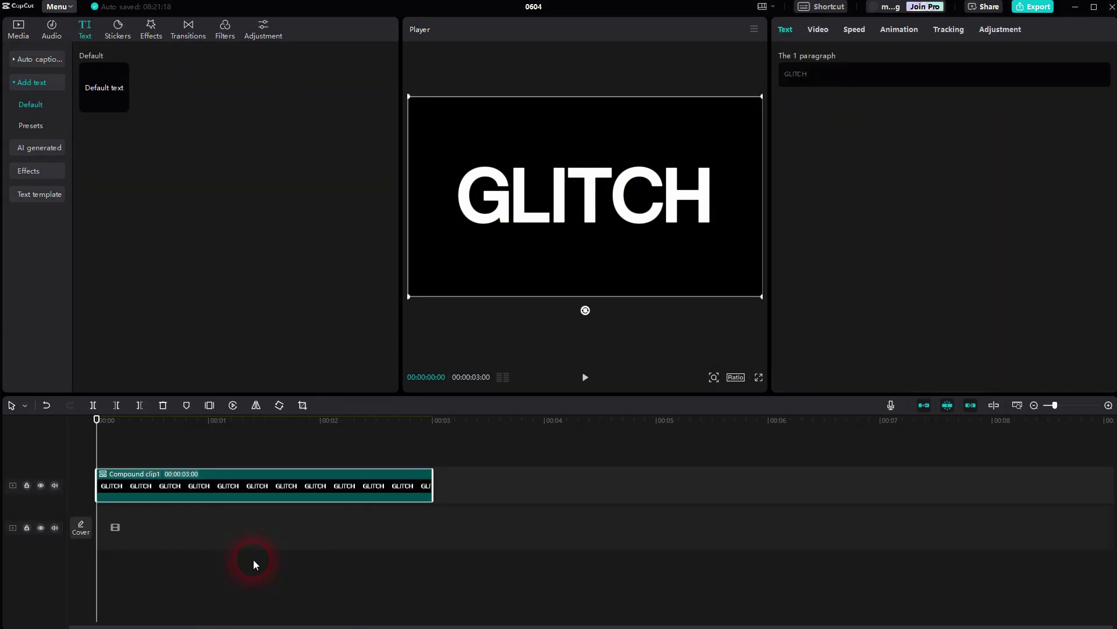
left_click_drag(173, 484, 167, 530)
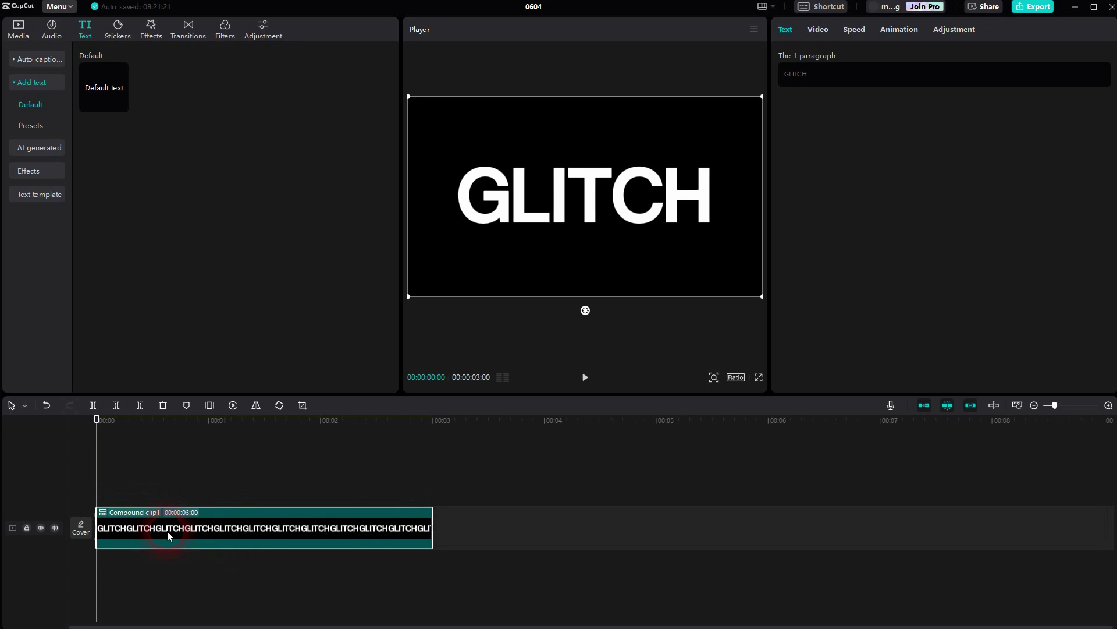
Open Effects > Video effects > Glitch and browse the glitch effect thumbnails.
left_click(155, 27)
left_click(17, 61)
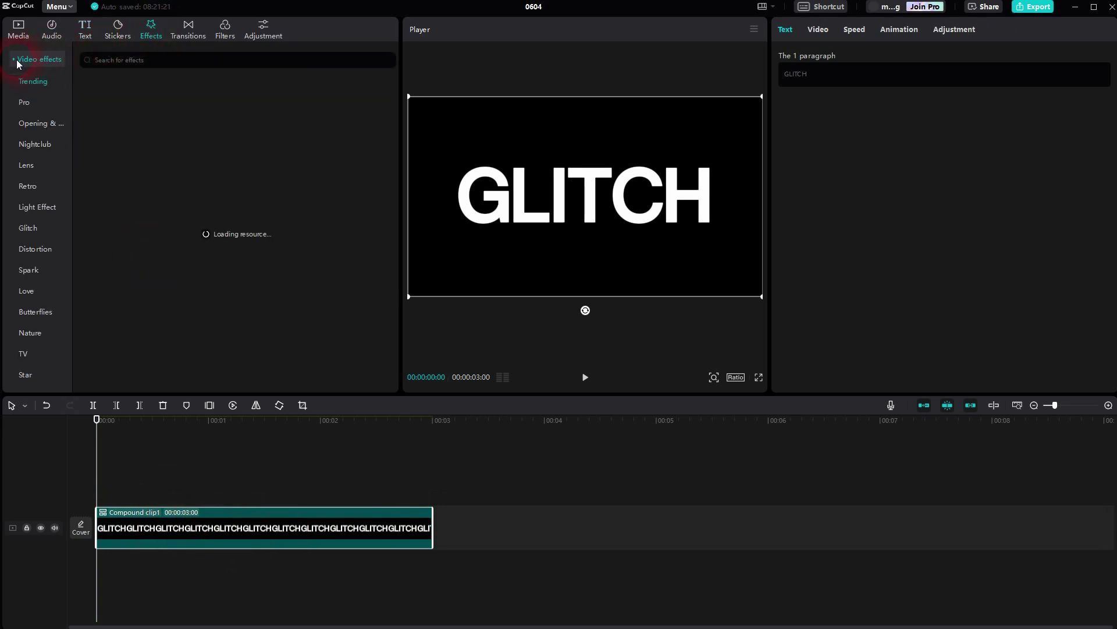
left_click(29, 232)
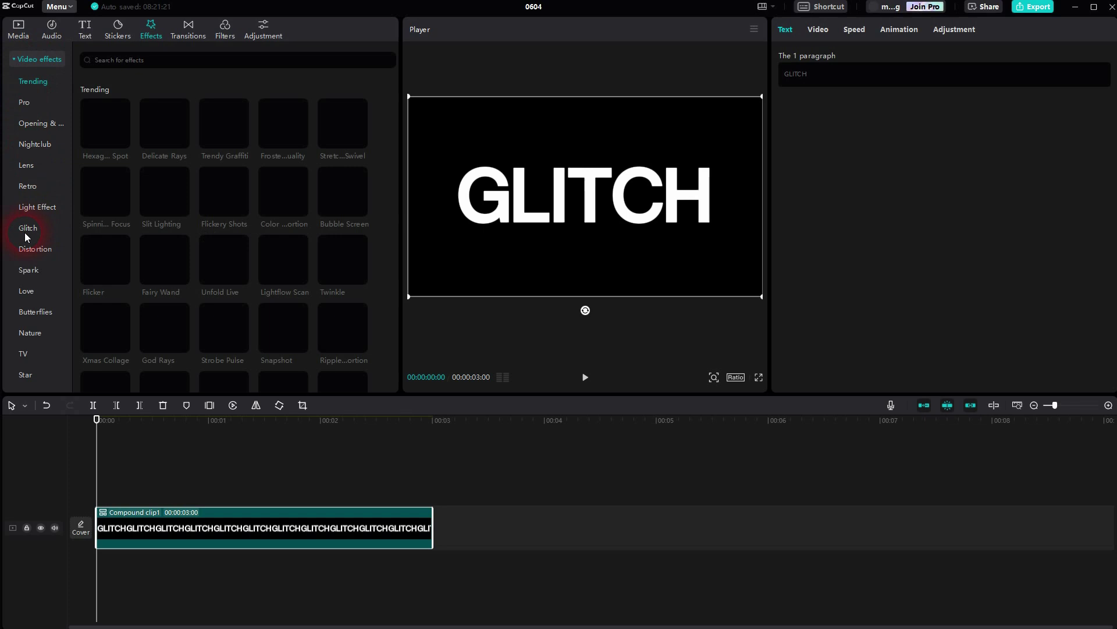
left_click(205, 162)
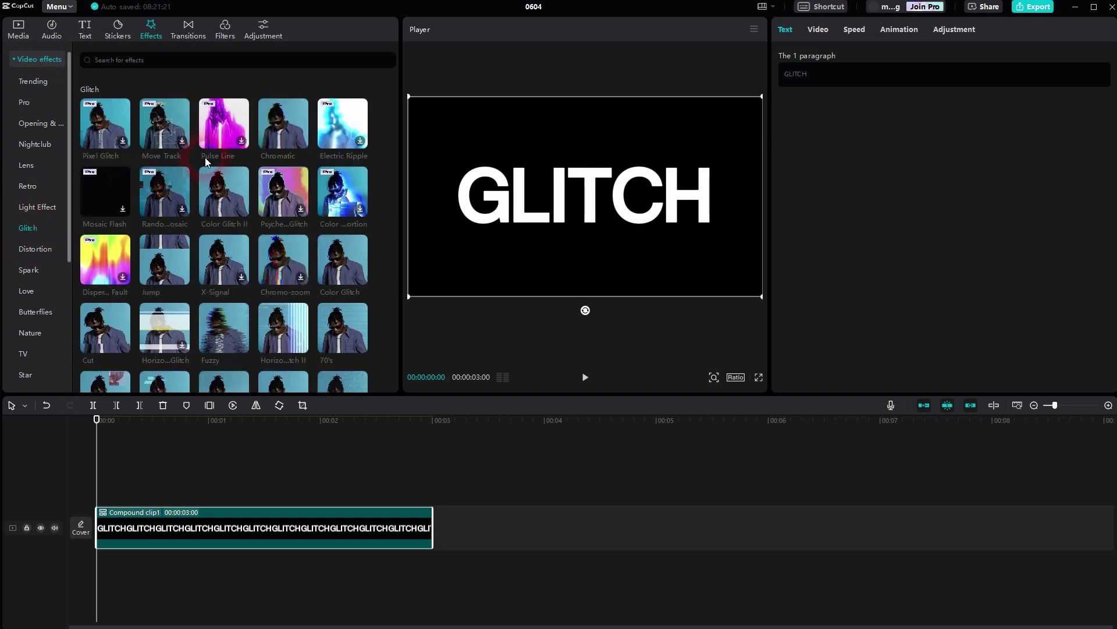
left_click(382, 215)
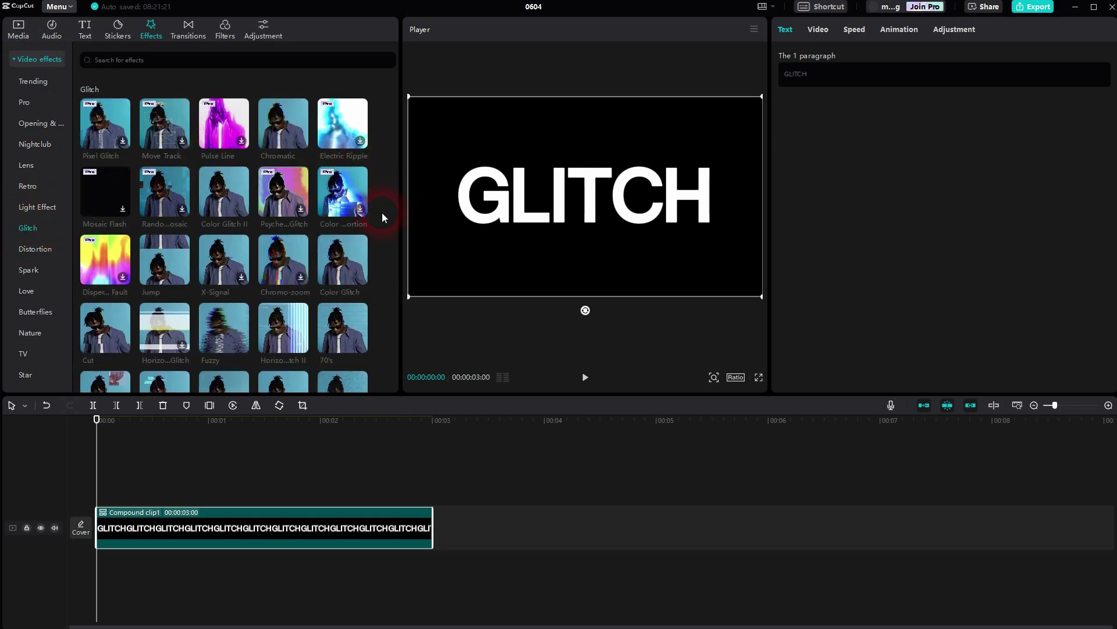
scroll(381, 212, "down", 1)
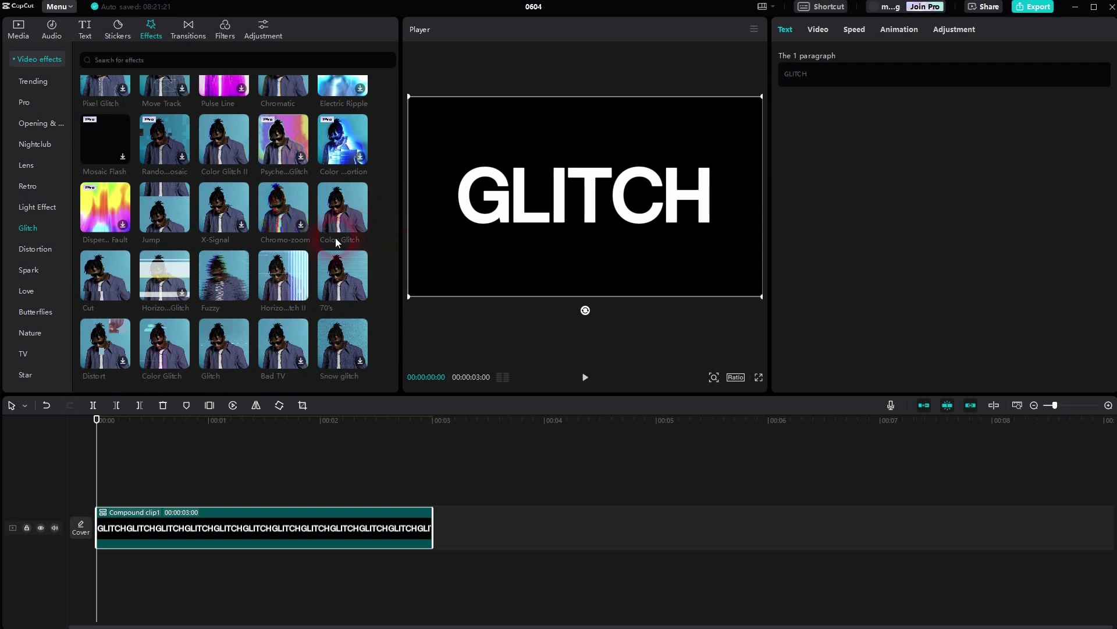
scroll(336, 240, "up", 1)
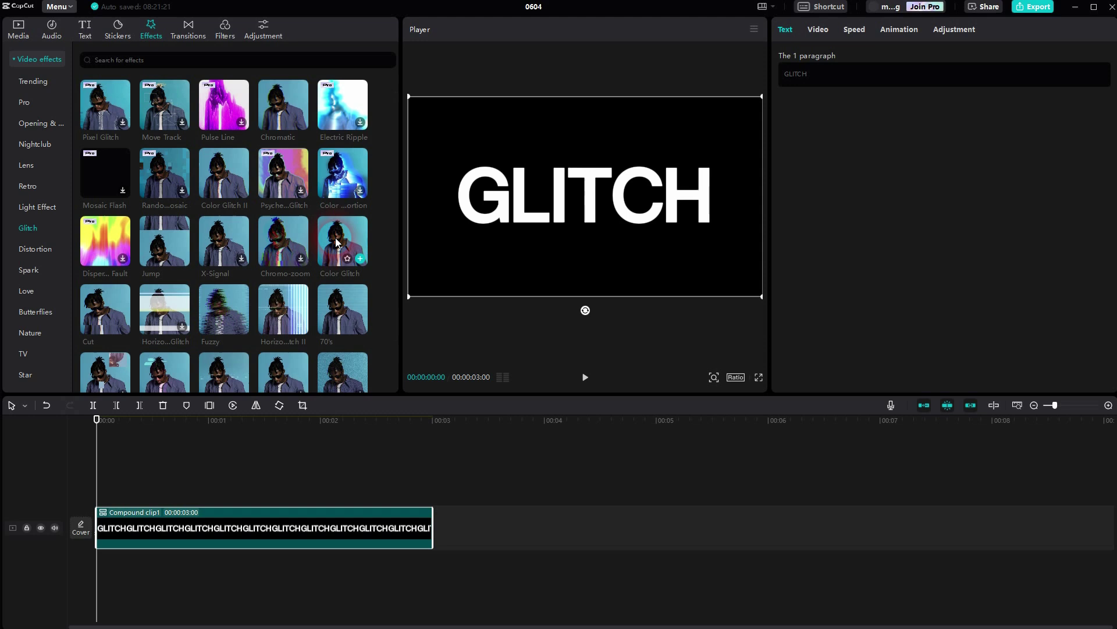
scroll(336, 241, "up", 1)
left_click(139, 60)
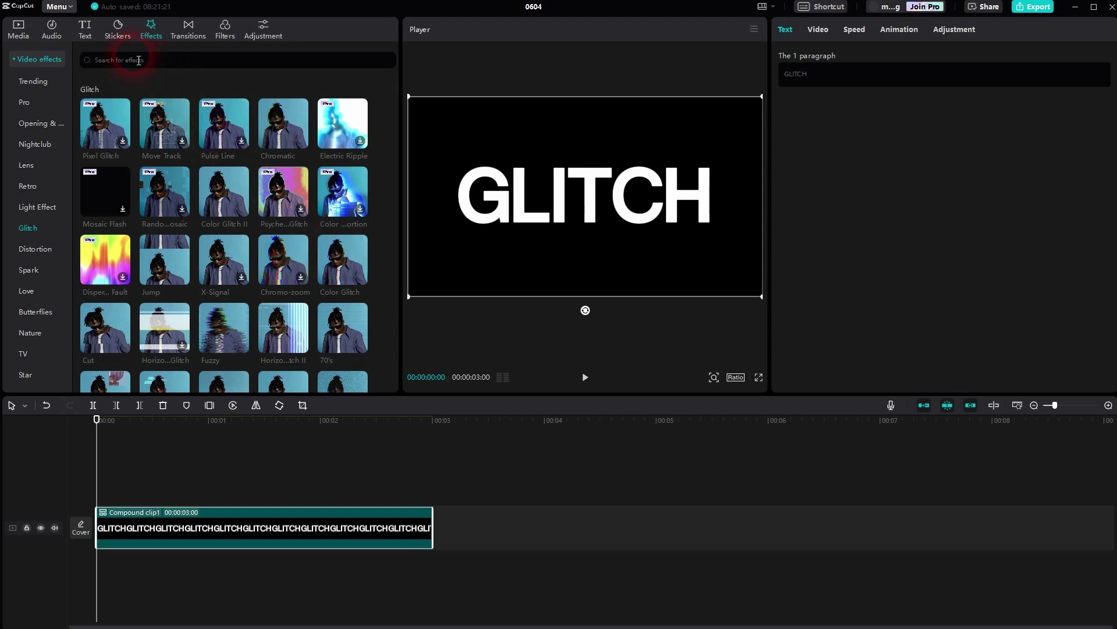
type("fuzzy")
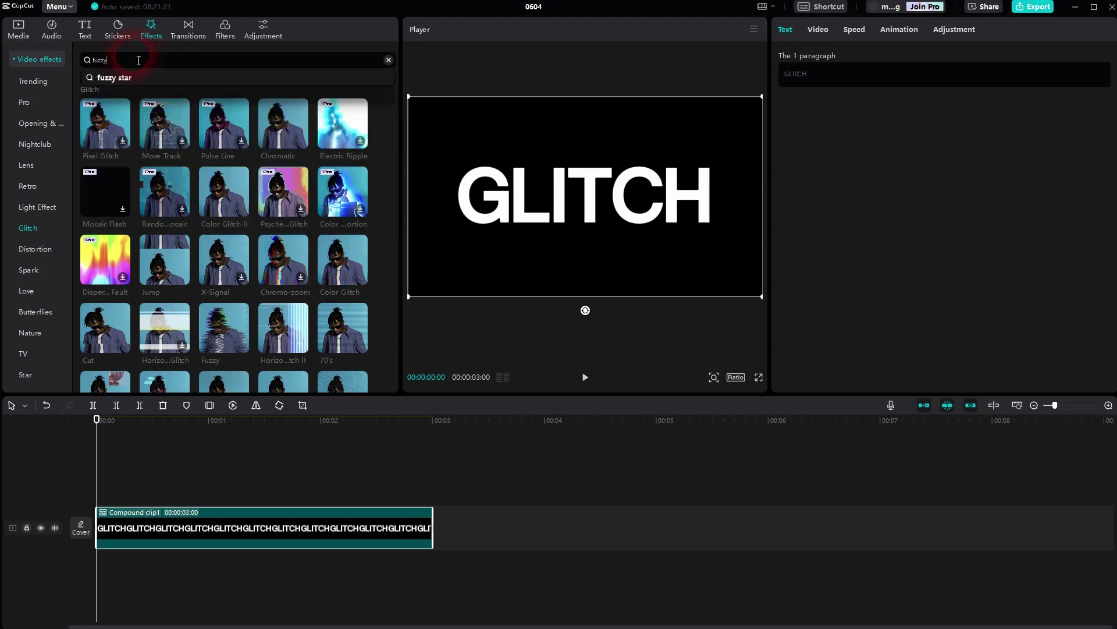
key("Return")
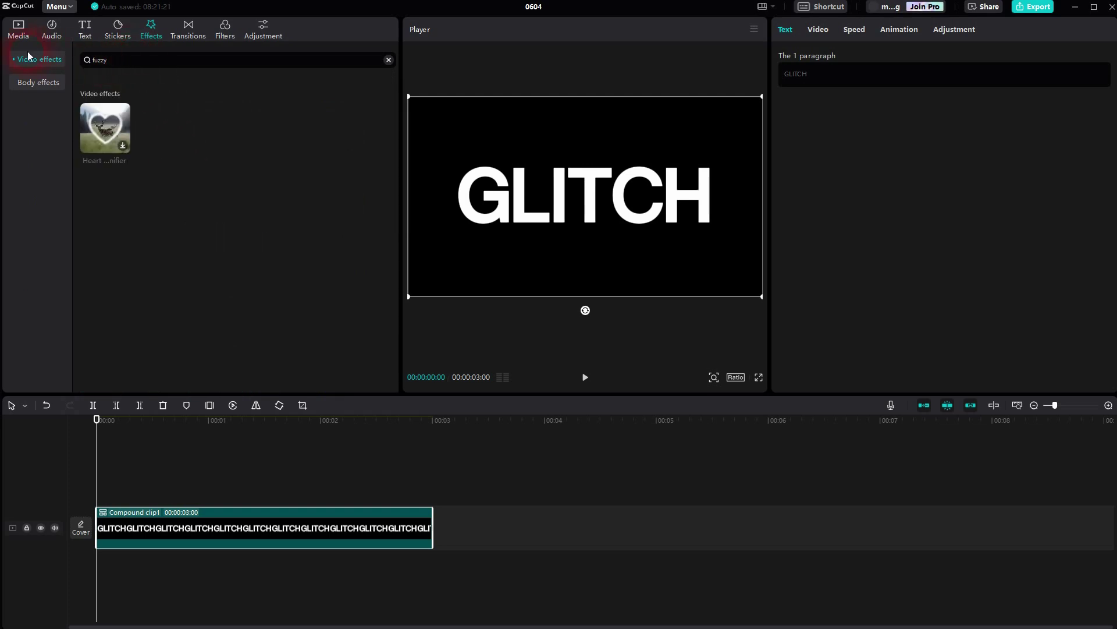
left_click(16, 65)
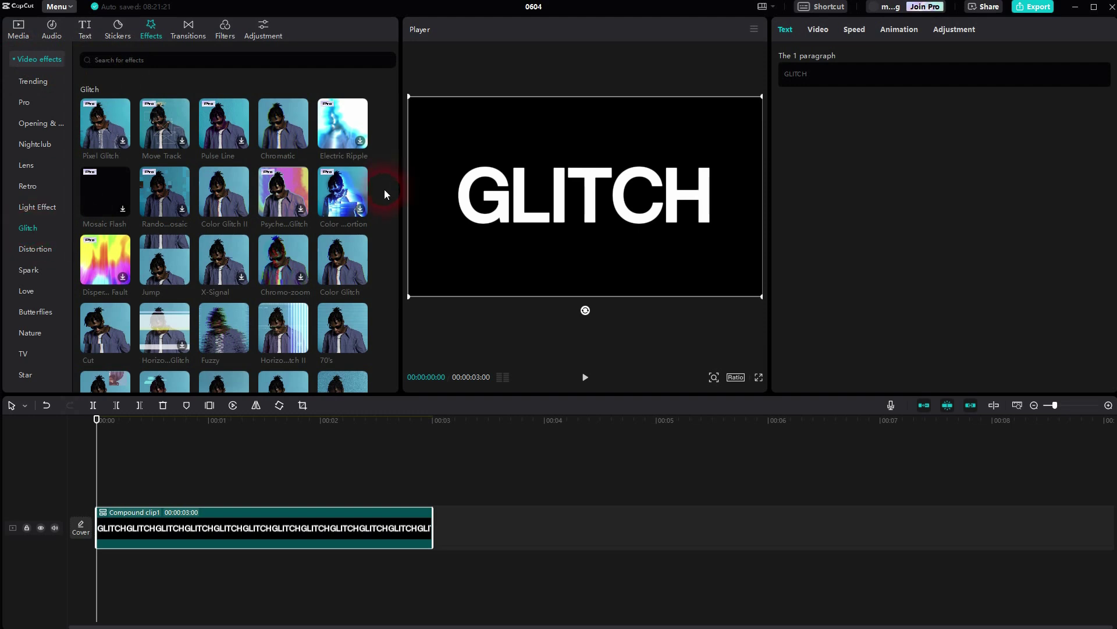
Add the Color Glitch II effect over the compound clip and preview it.
left_click(241, 210)
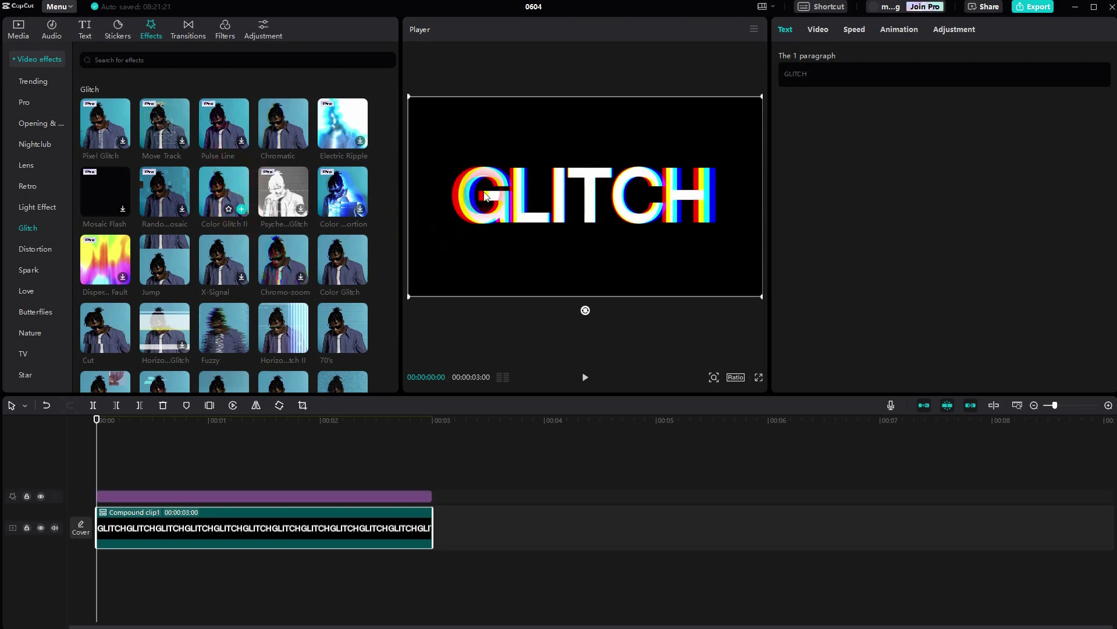
left_click(586, 378)
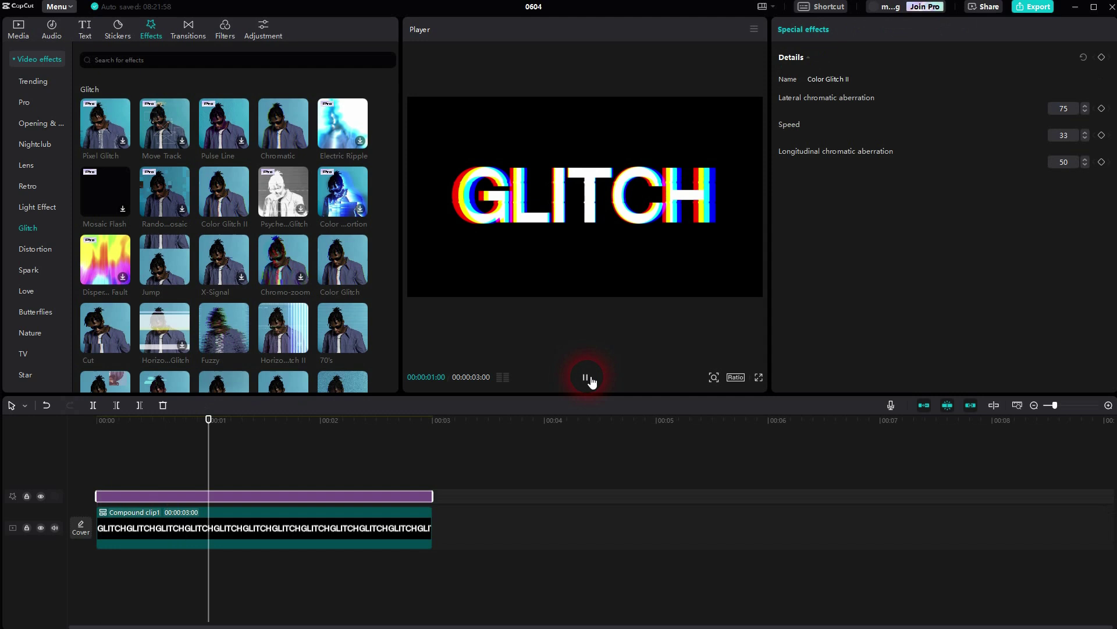
key("space")
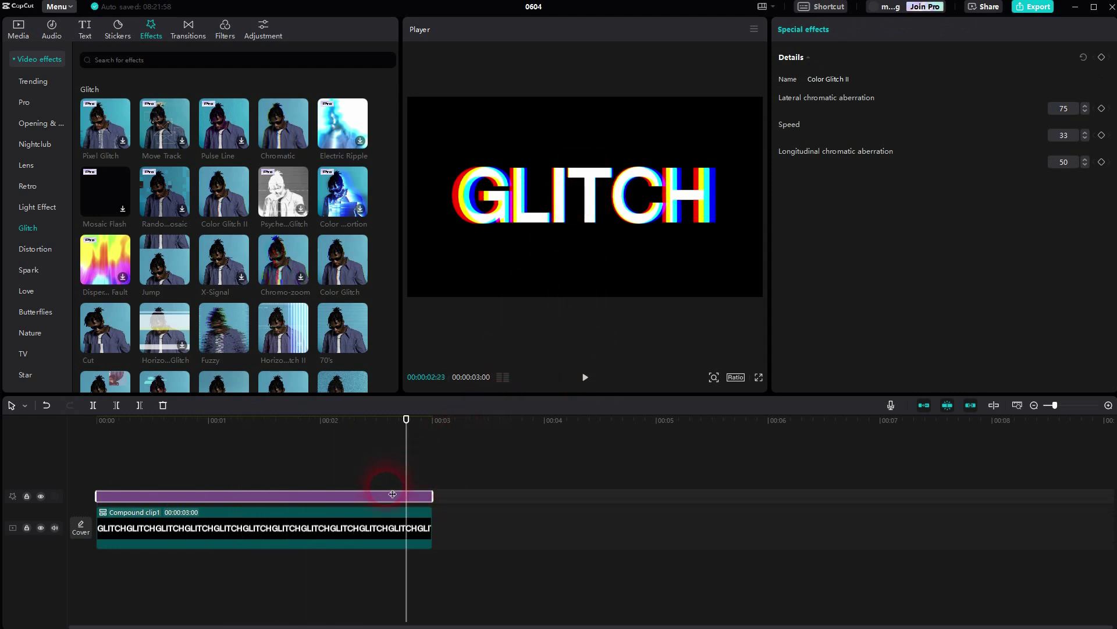
Set the effect's lateral chromatic aberration to 76 and rewind to the clip start.
left_click(309, 509)
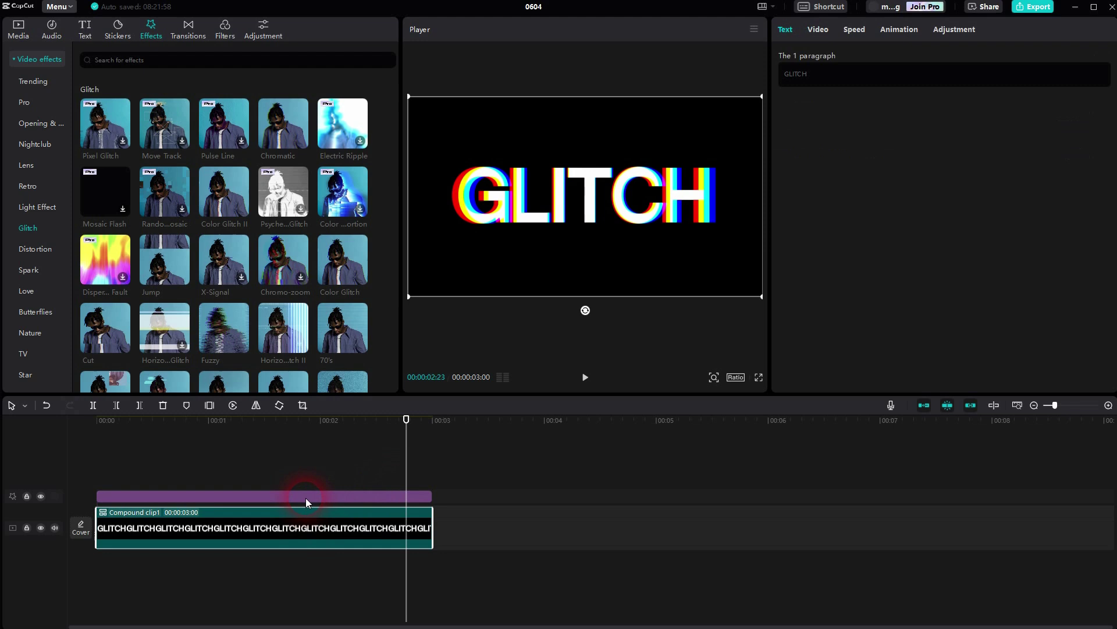
left_click(305, 498)
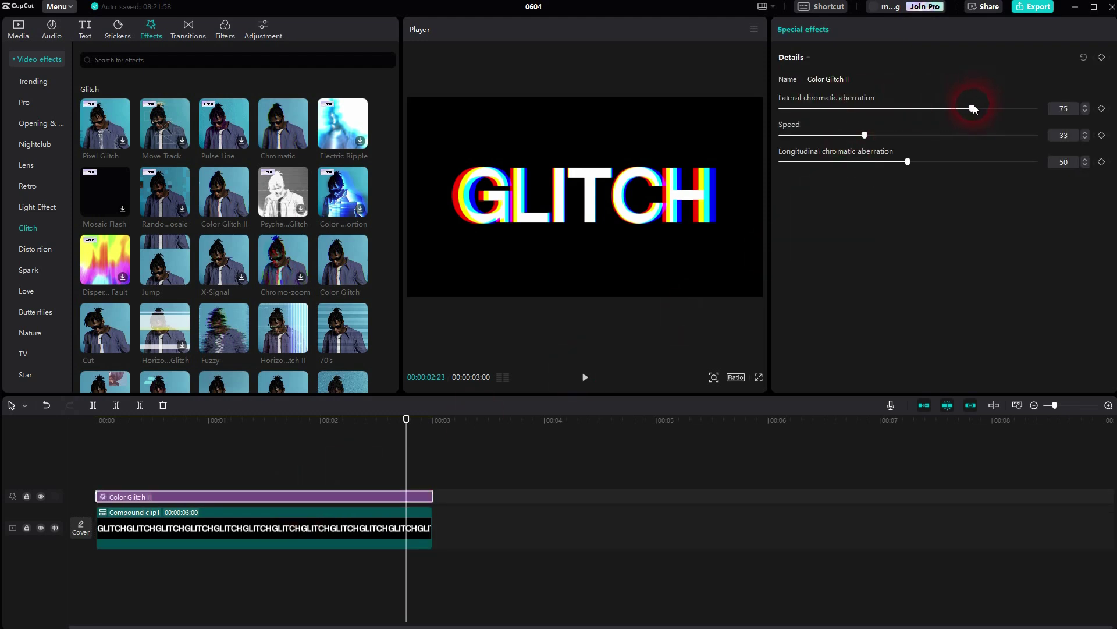
mouse_move(973, 108)
left_mouse_down()
mouse_move(885, 112)
mouse_move(975, 108)
left_mouse_up()
left_click(98, 466)
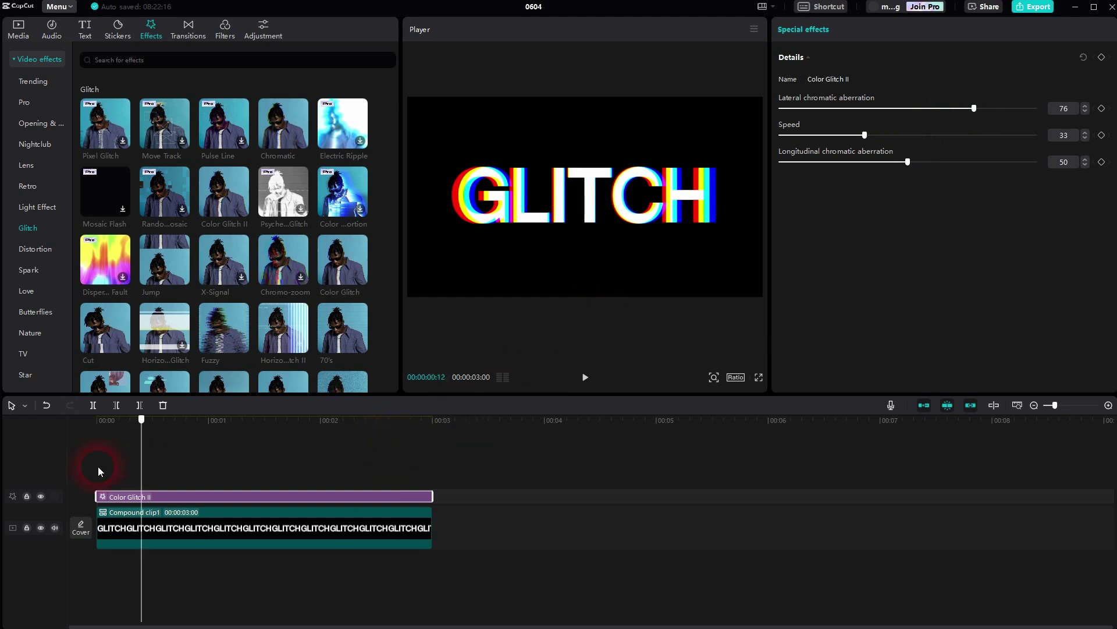
Delete Color Glitch II, add the Chromatic effect instead and preview it.
key("Delete")
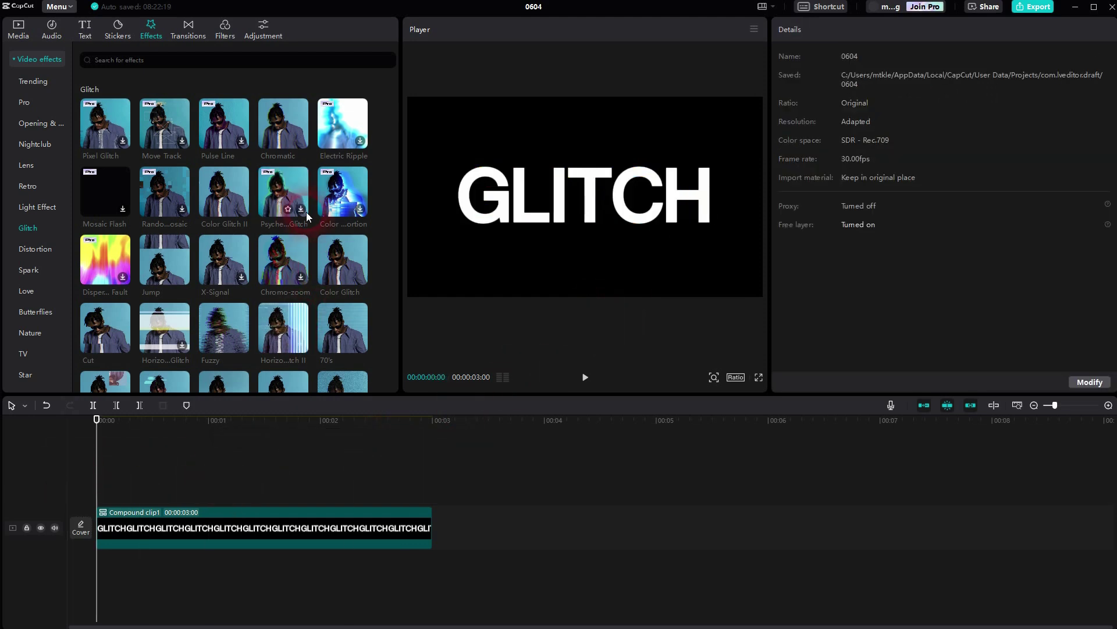
left_click(301, 142)
left_click(585, 377)
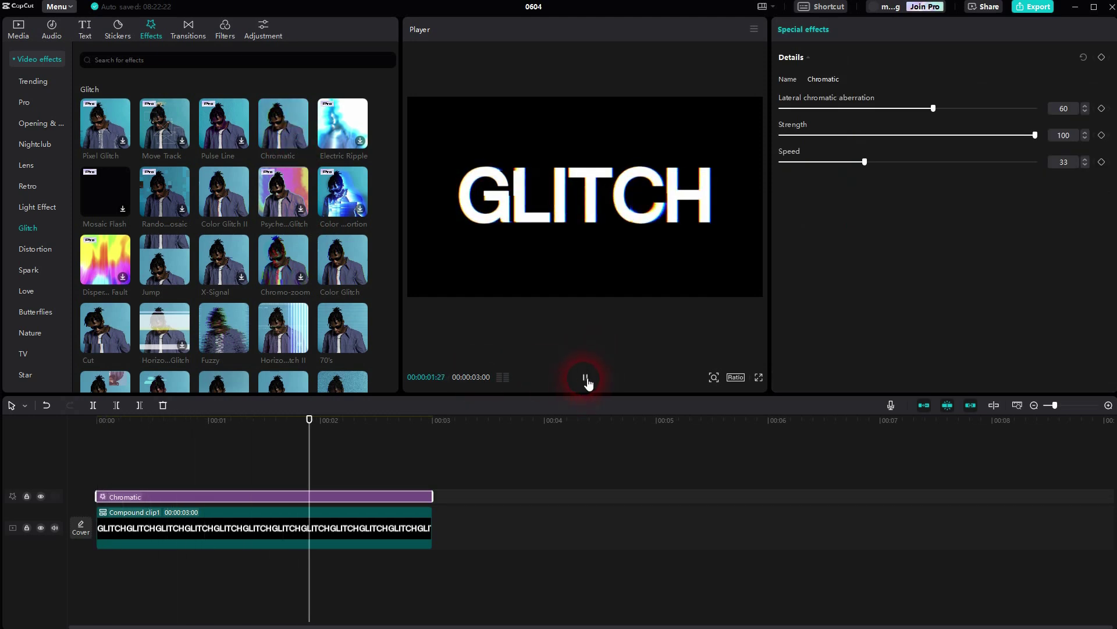
left_click(425, 456)
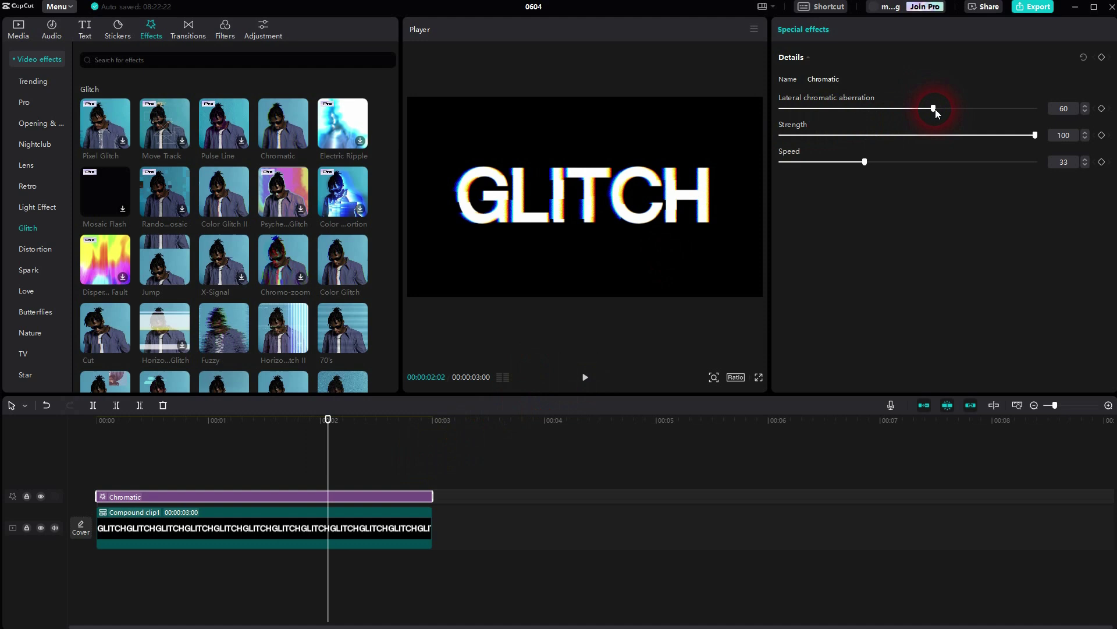
Tune Chromatic to lateral aberration 75, strength 64 and speed 44.
left_click_drag(935, 109, 972, 109)
left_click_drag(1036, 135, 944, 137)
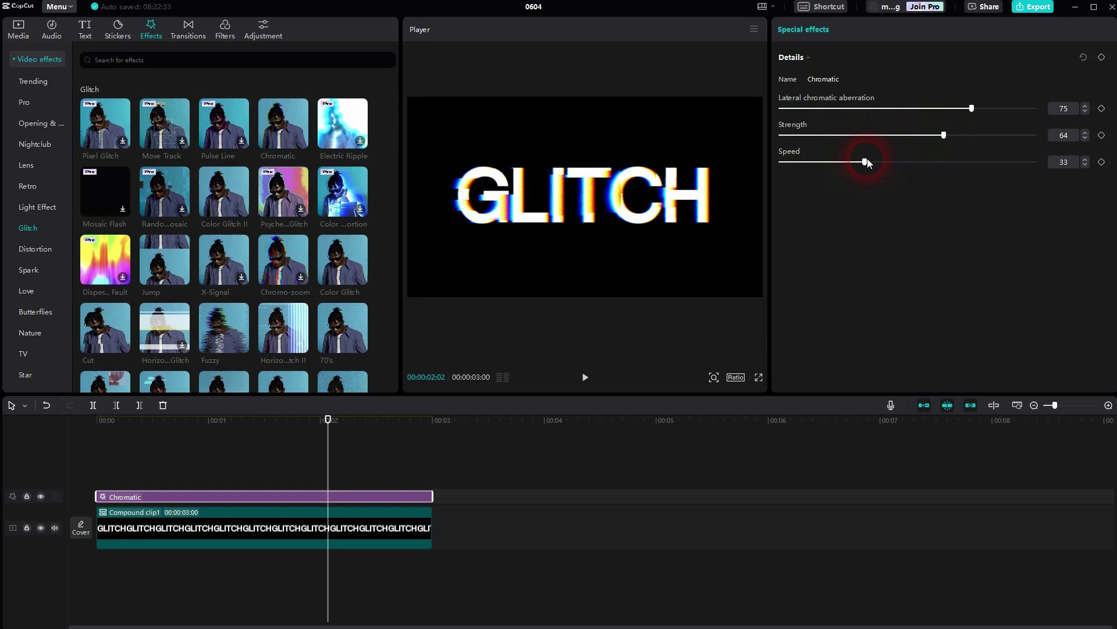
left_click_drag(865, 162, 1034, 162)
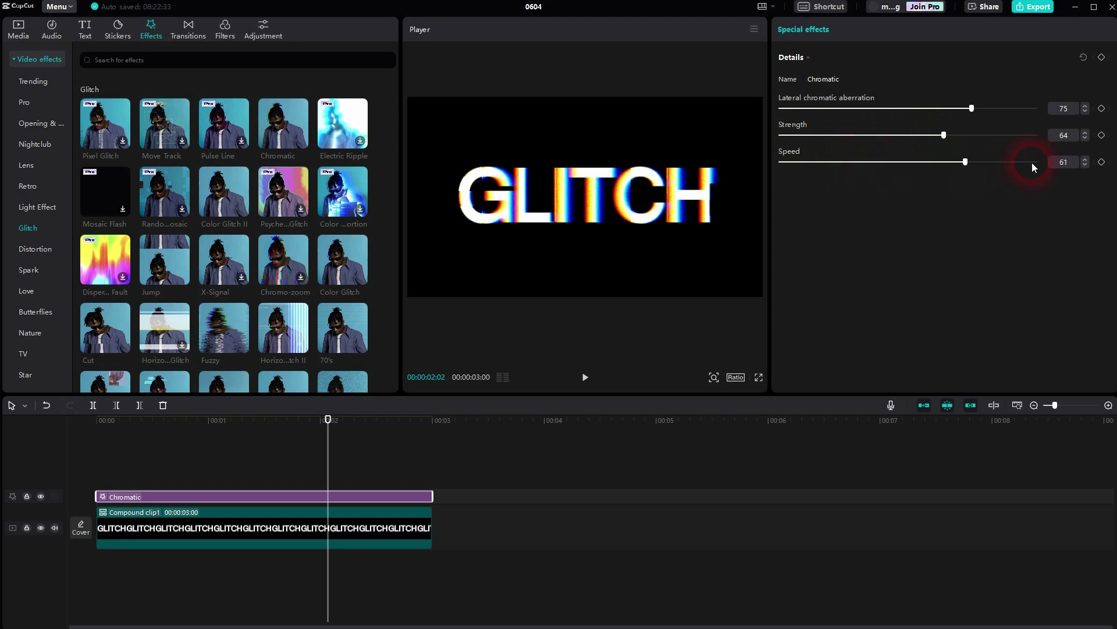
left_click(587, 377)
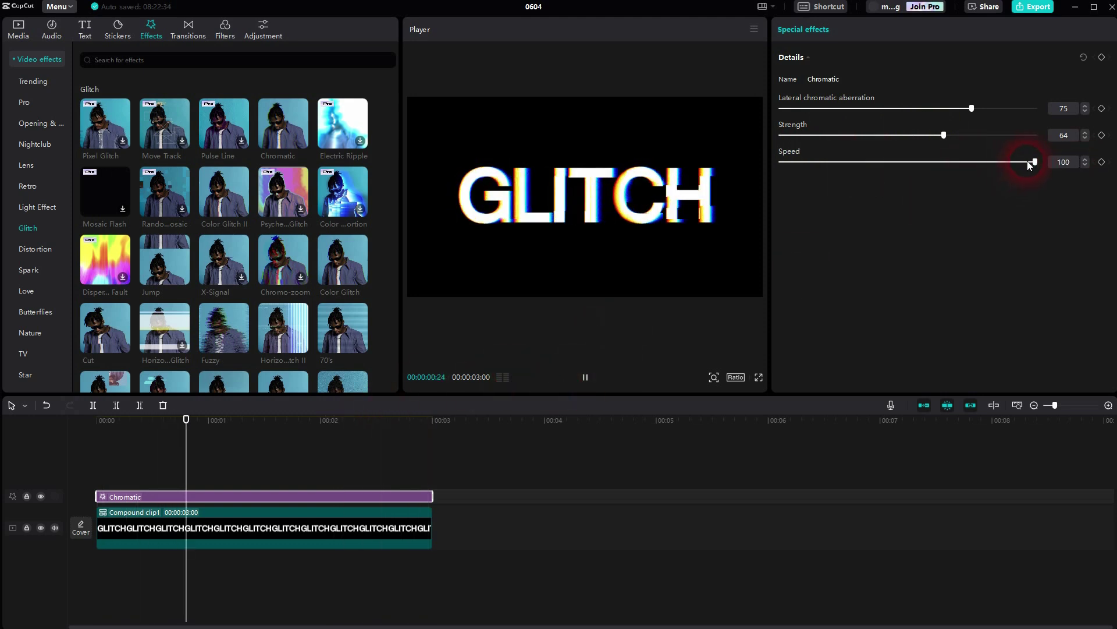
left_click_drag(1028, 161, 893, 163)
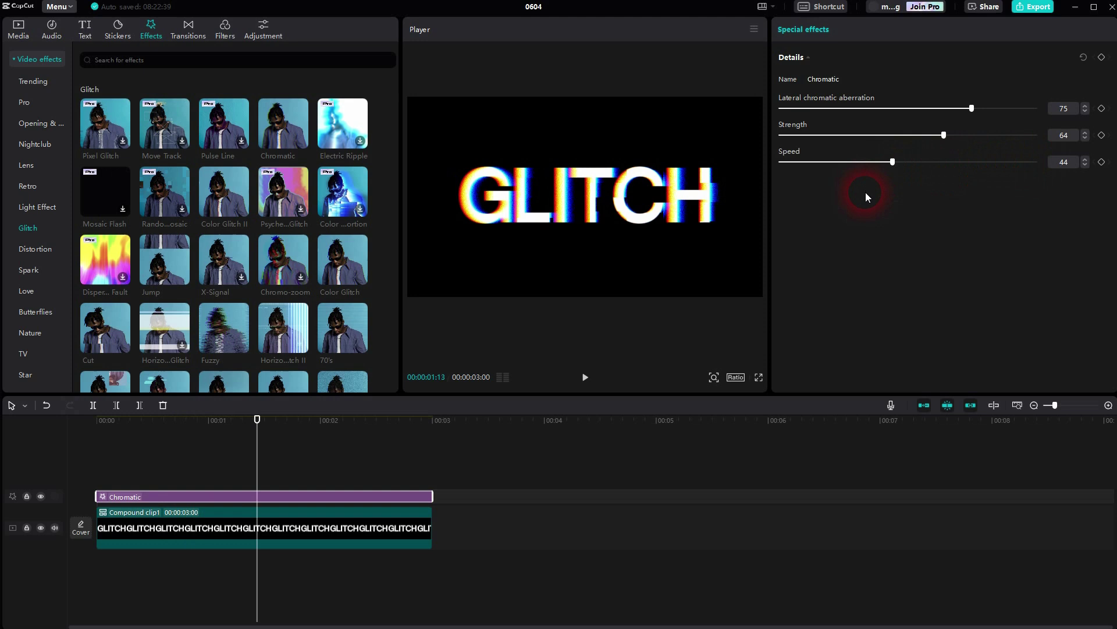
Add the Fuzzy effect, delete Chromatic, move Fuzzy to start at 0:00 and preview.
scroll(275, 224, "down", 1)
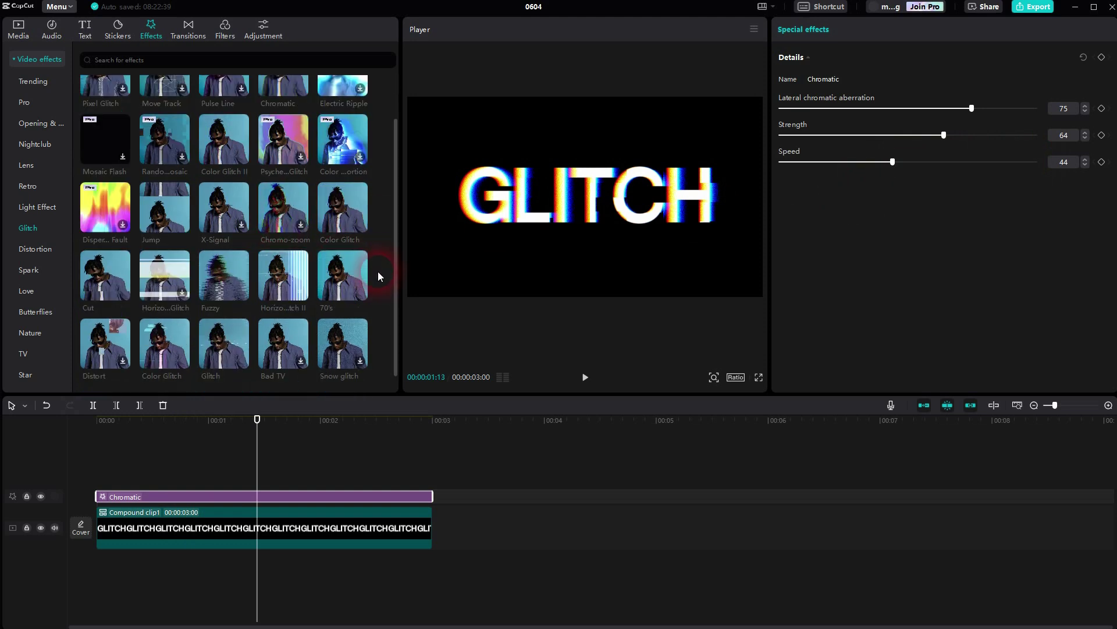
left_click(241, 293)
left_click(338, 498)
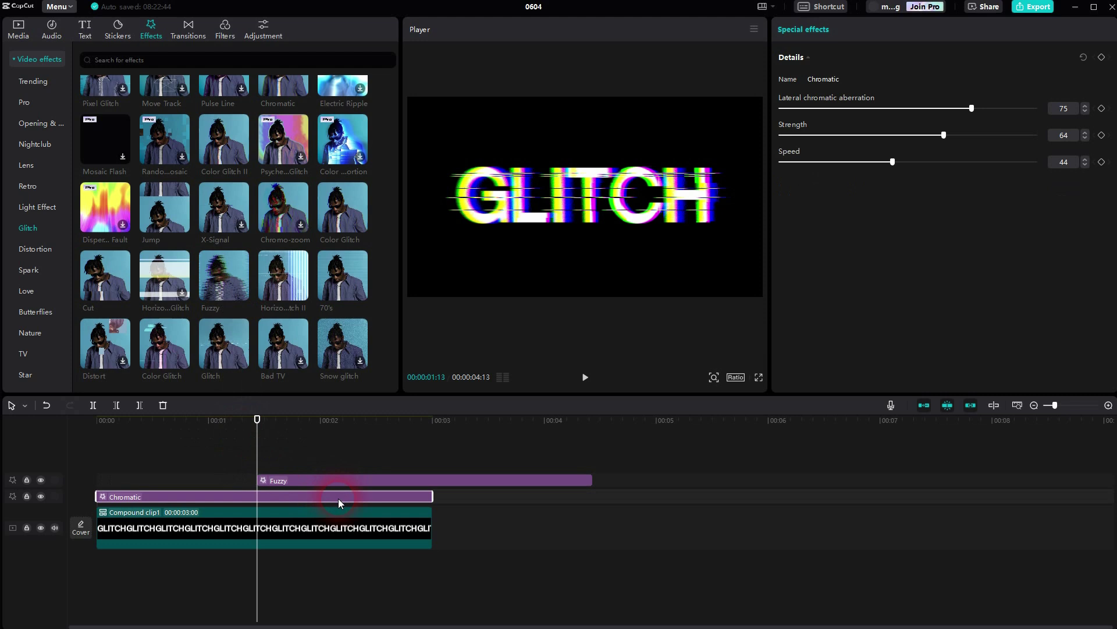
key("Delete")
left_click(315, 481)
left_click_drag(306, 498, 158, 497)
left_click(77, 466)
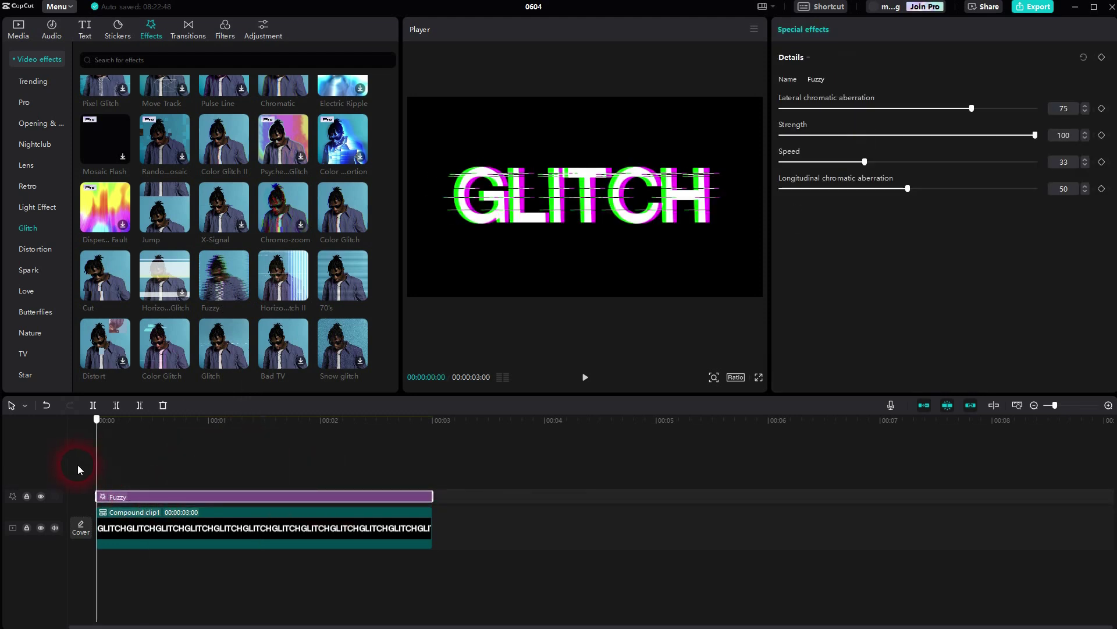
left_click(586, 377)
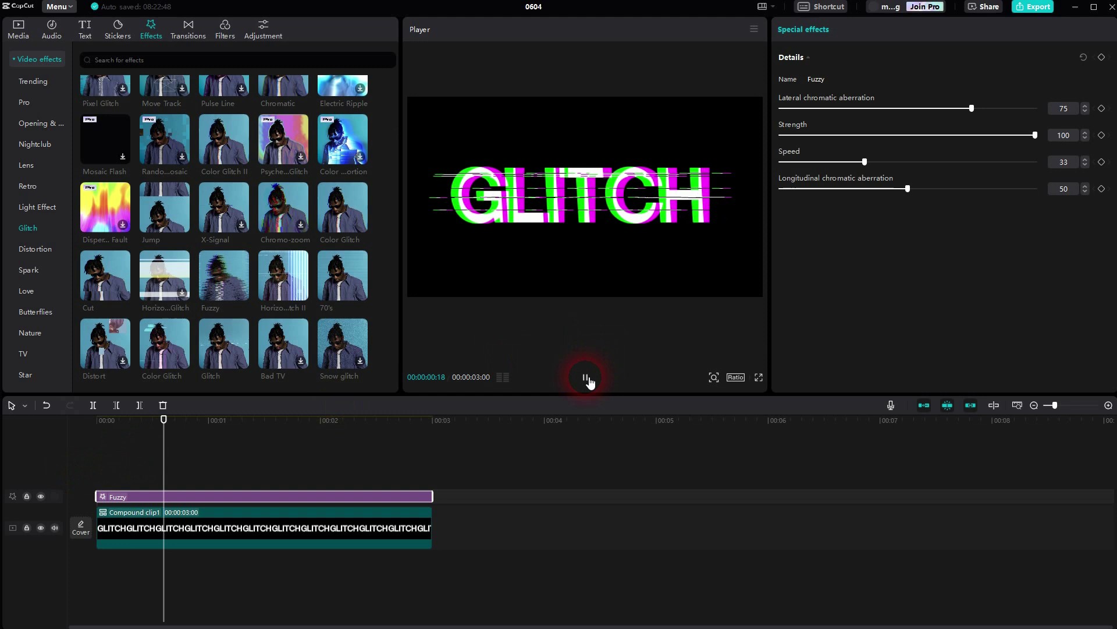
left_click(587, 378)
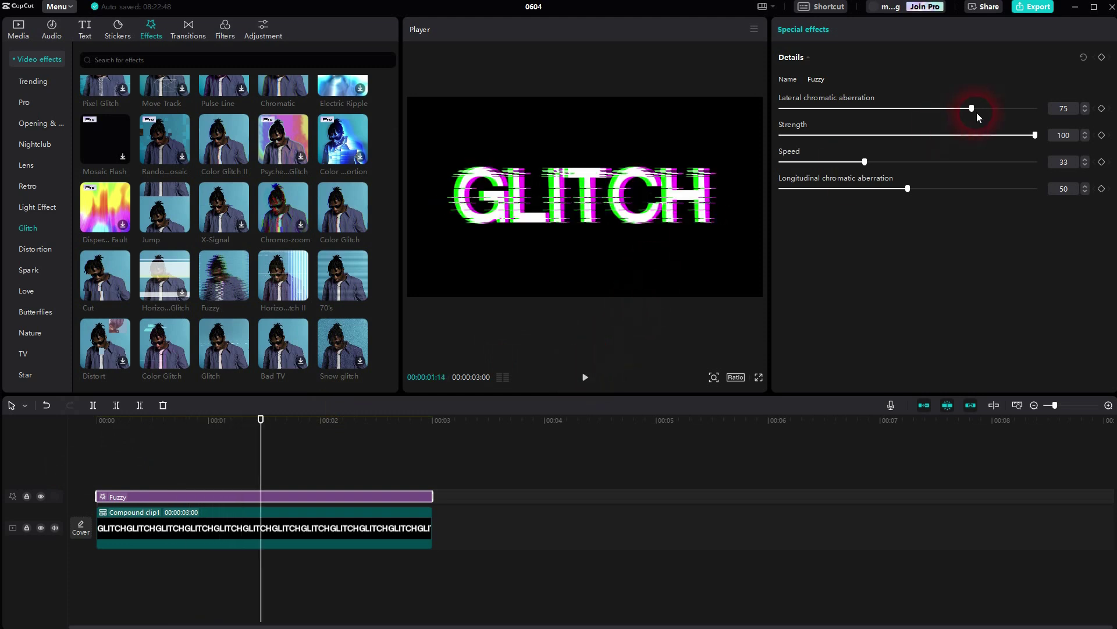
Set Fuzzy to lateral 69, longitudinal 48, strength 42 and speed 5, then preview.
mouse_move(972, 110)
left_mouse_down()
mouse_move(937, 112)
mouse_move(953, 113)
left_mouse_up()
mouse_move(908, 189)
left_mouse_down()
mouse_move(933, 189)
mouse_move(905, 196)
left_mouse_up()
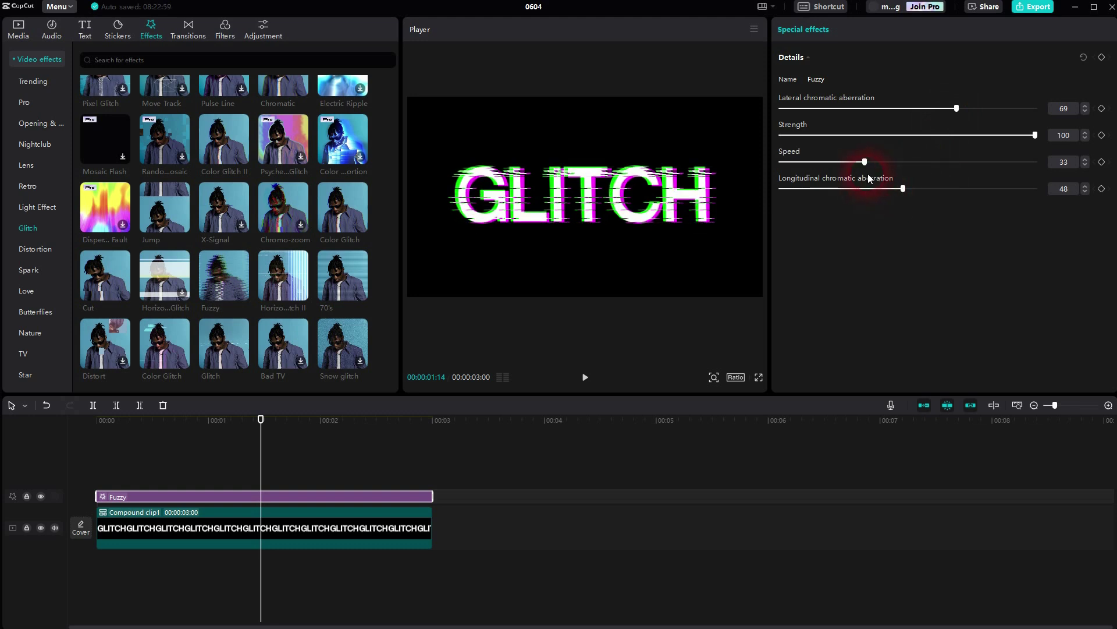
left_click(1027, 138)
left_click_drag(1035, 138, 795, 168)
left_click(585, 377)
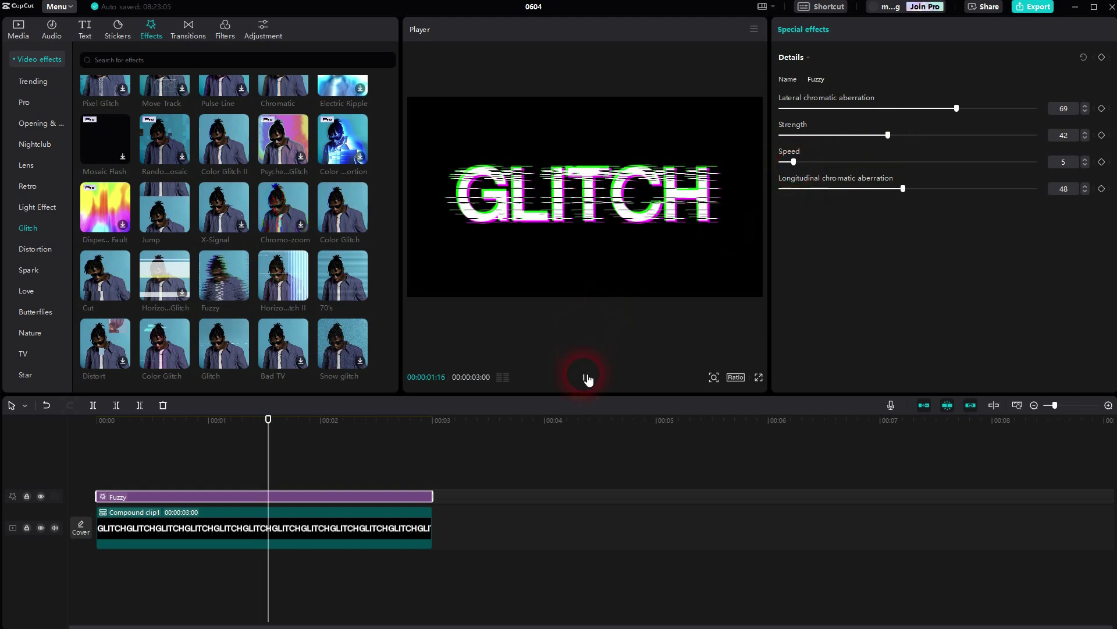
Trim the Fuzzy block to end at 00:00:01:18 and start slightly later, then preview.
left_click(589, 379)
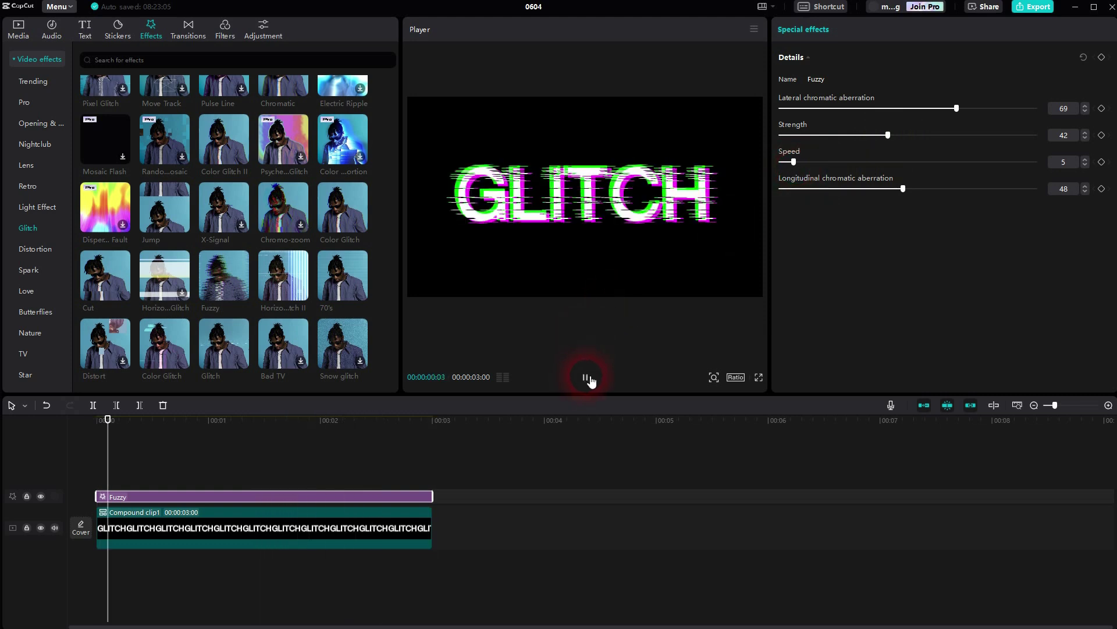
left_click(587, 378)
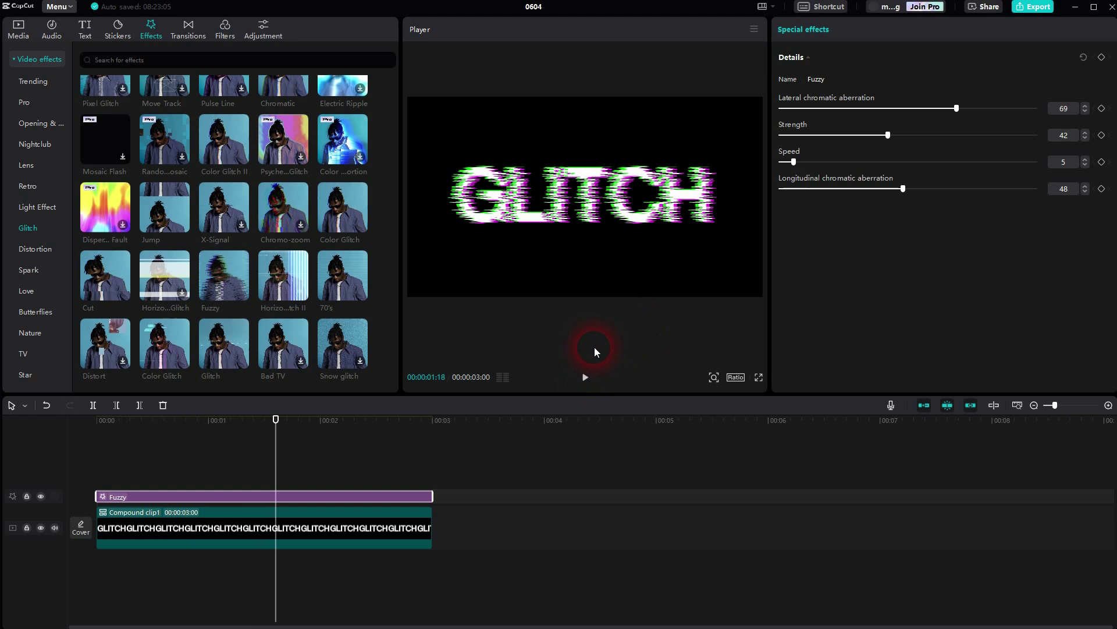
left_click_drag(434, 503, 281, 493)
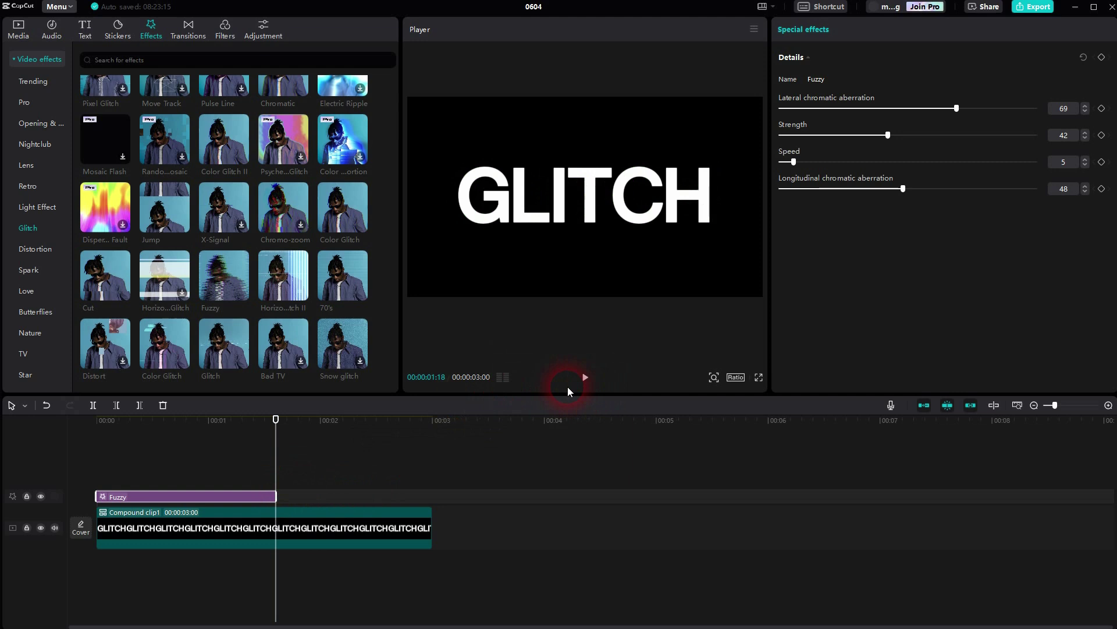
left_click(145, 460)
left_click(90, 473)
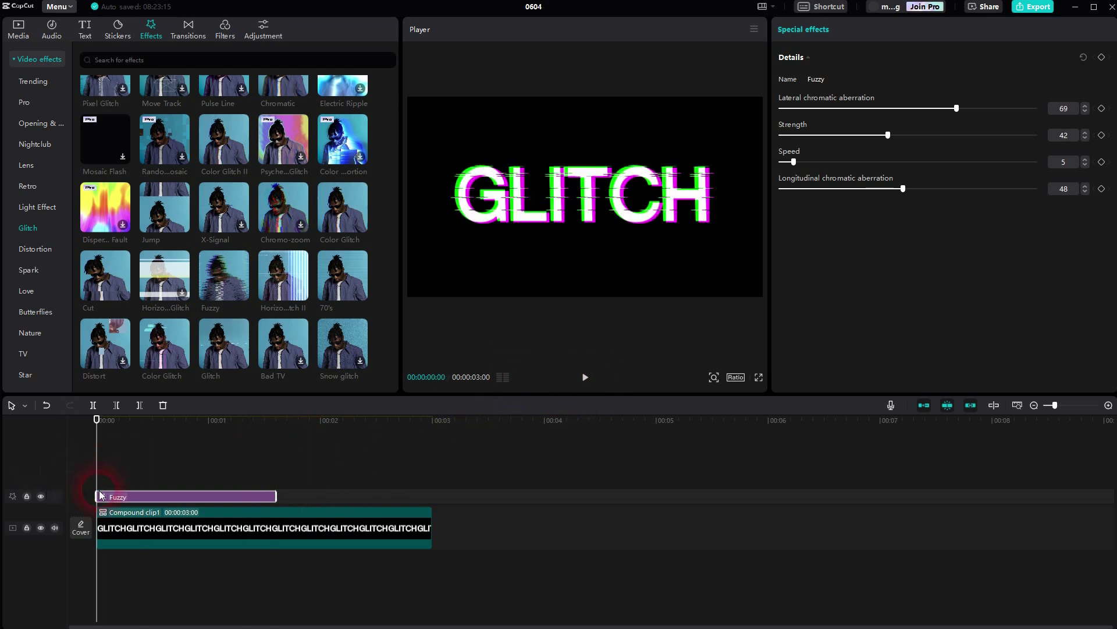
left_click_drag(96, 496, 153, 500)
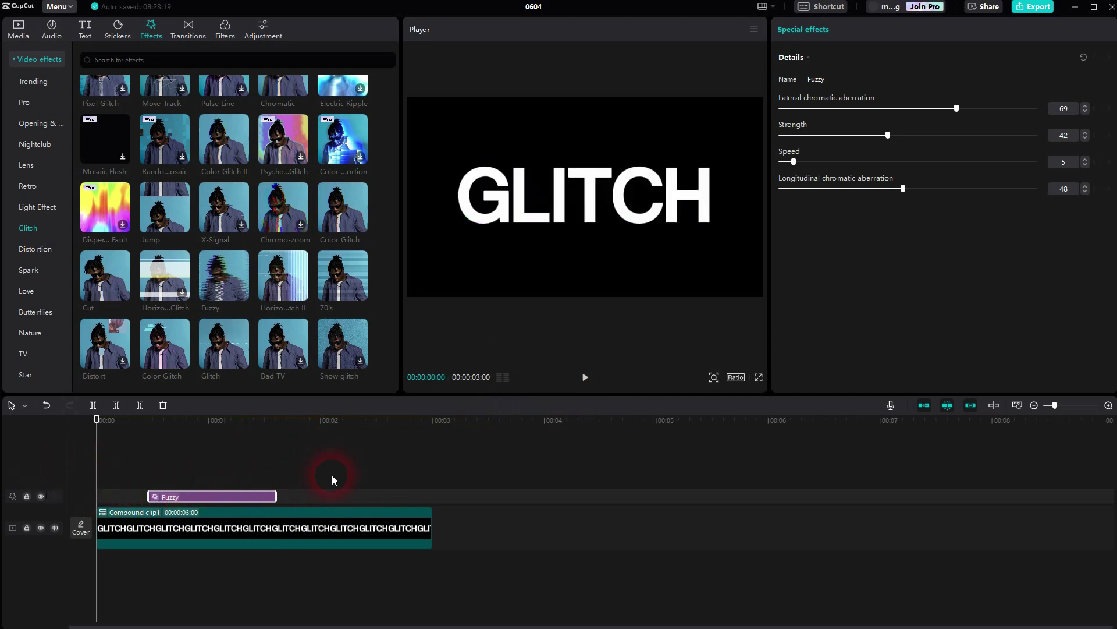
key("space")
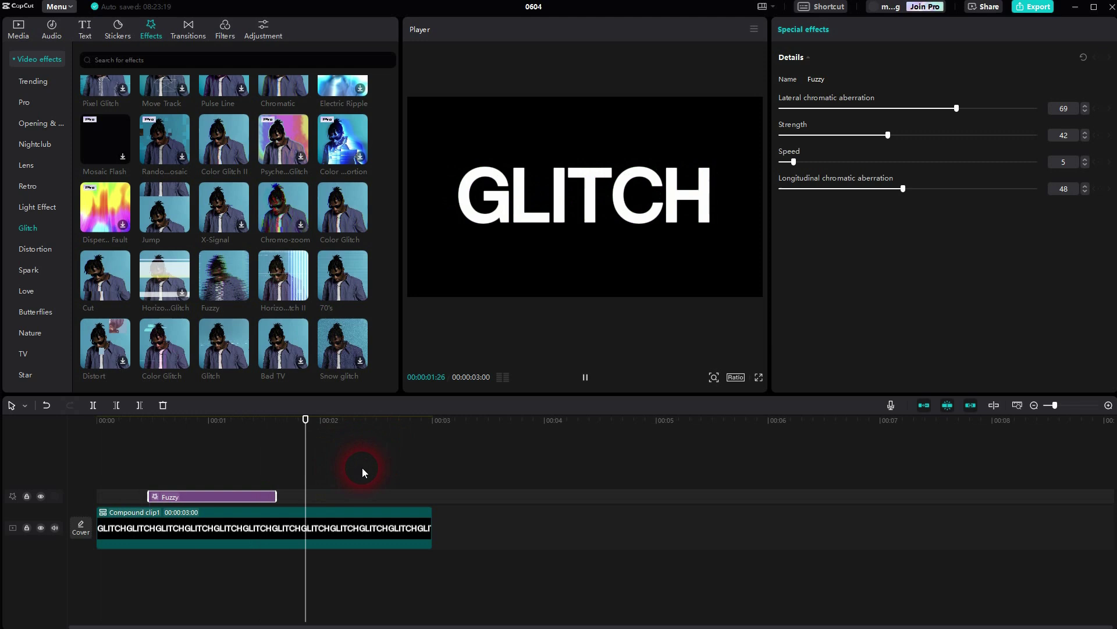
key("space")
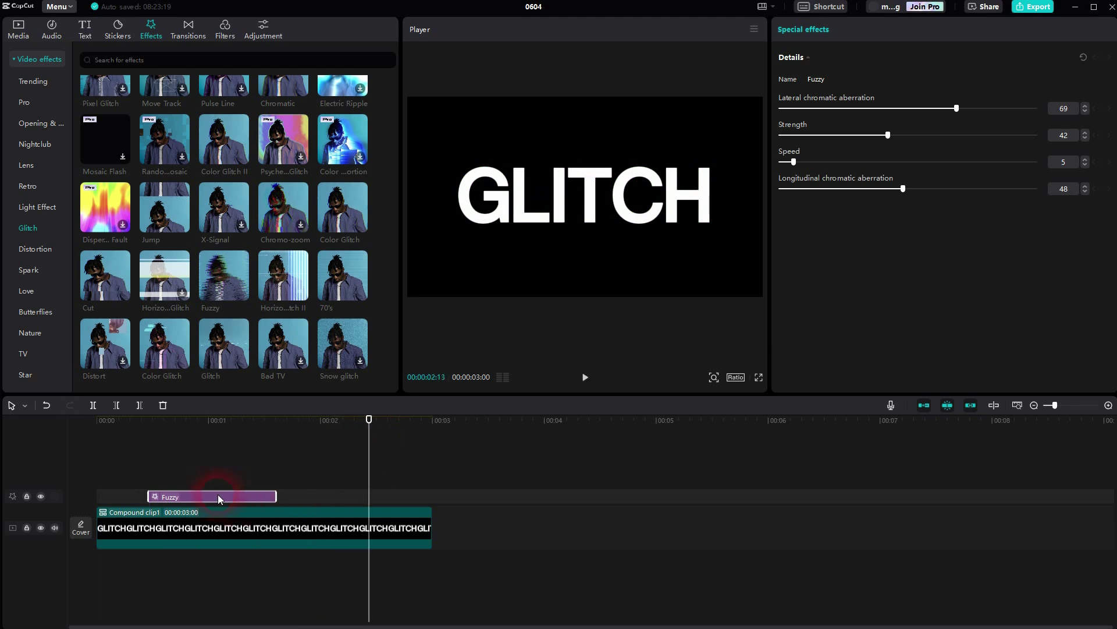
Paste a Fuzzy copy at the playhead, trim it to end with Compound clip1, and play back.
key("ctrl+c")
key("ctrl+v")
left_click(392, 497)
left_click_drag(497, 496, 429, 497)
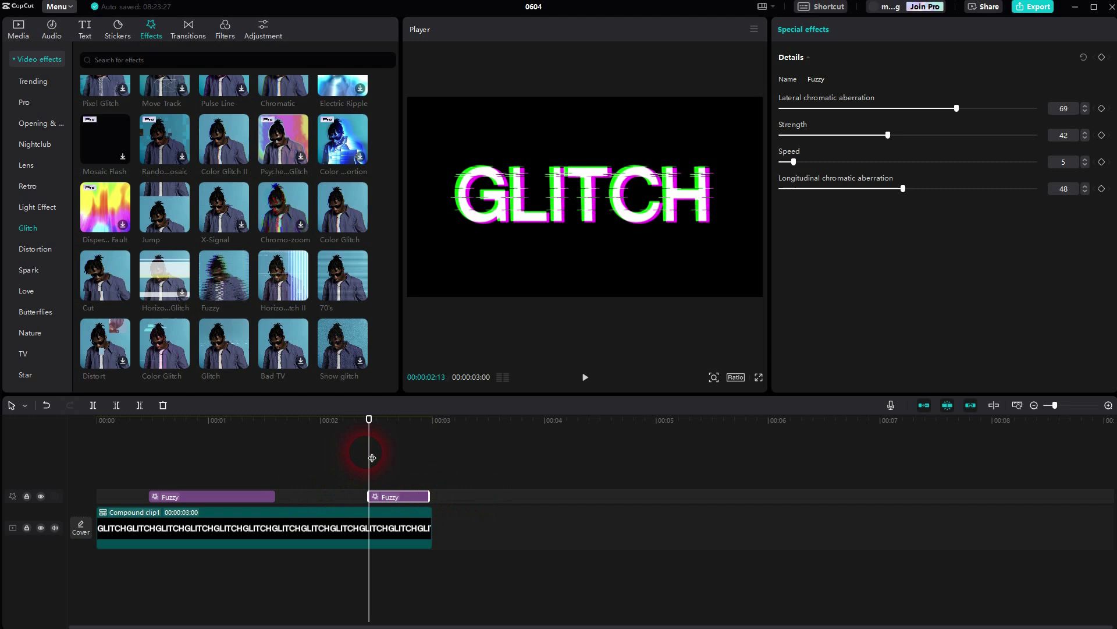
left_click_drag(370, 455, 96, 460)
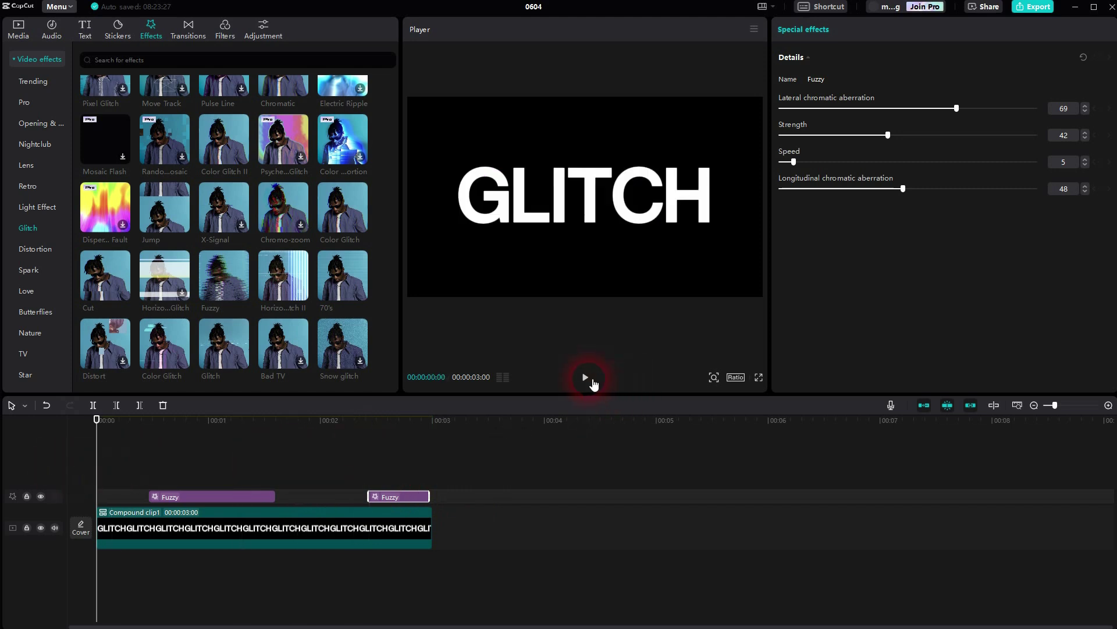
left_click(586, 377)
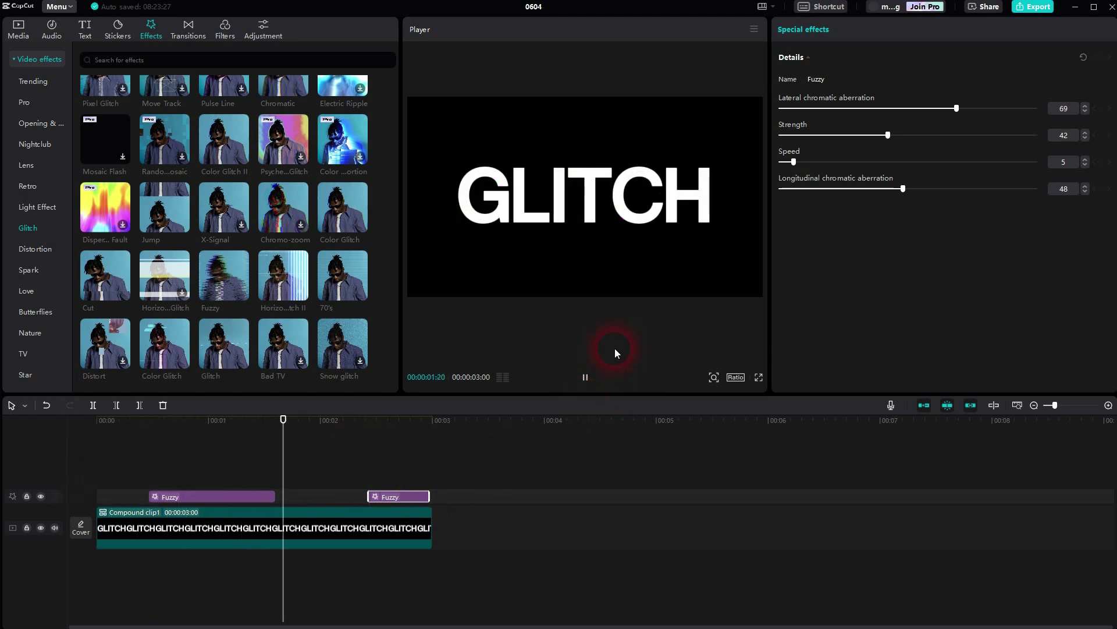